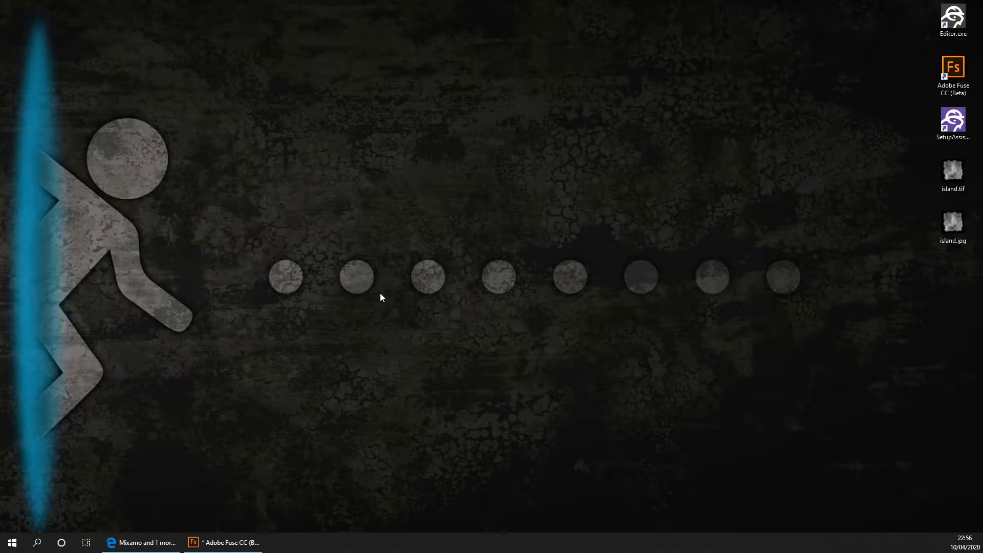
Browse down the Mixamo Characters grid, then minimize the browser to reveal the desktop.
click(162, 542)
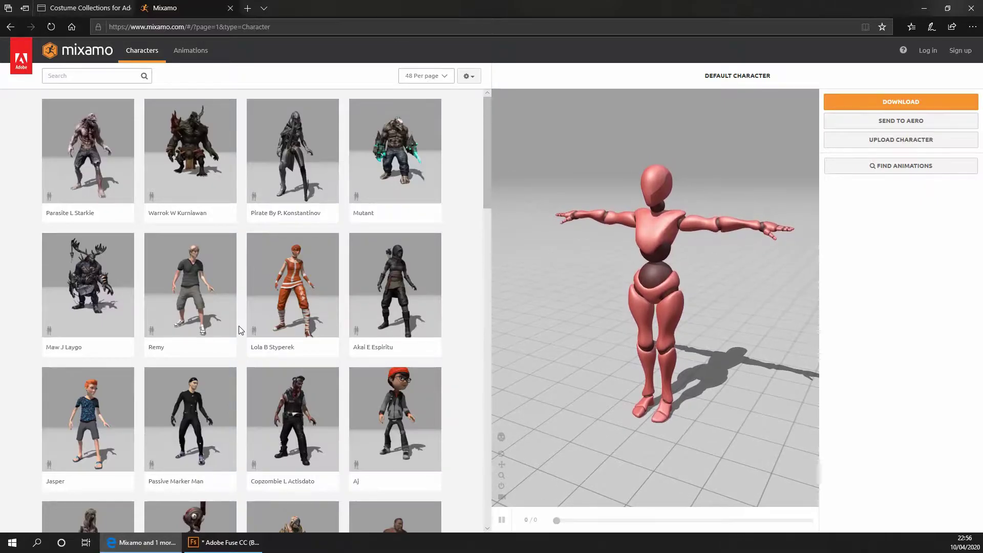
scroll(240, 331, down, 1)
scroll(240, 330, down, 4)
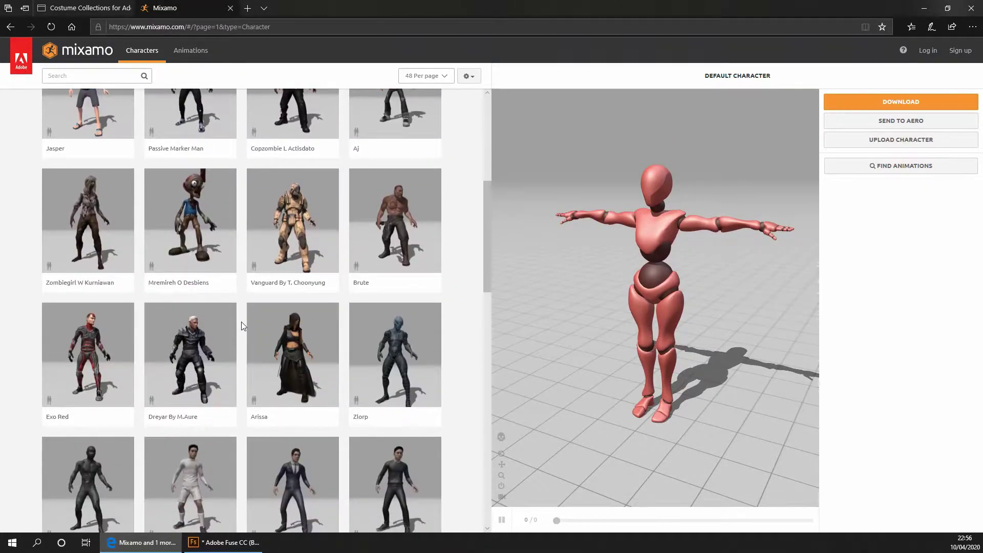
scroll(242, 326, down, 2)
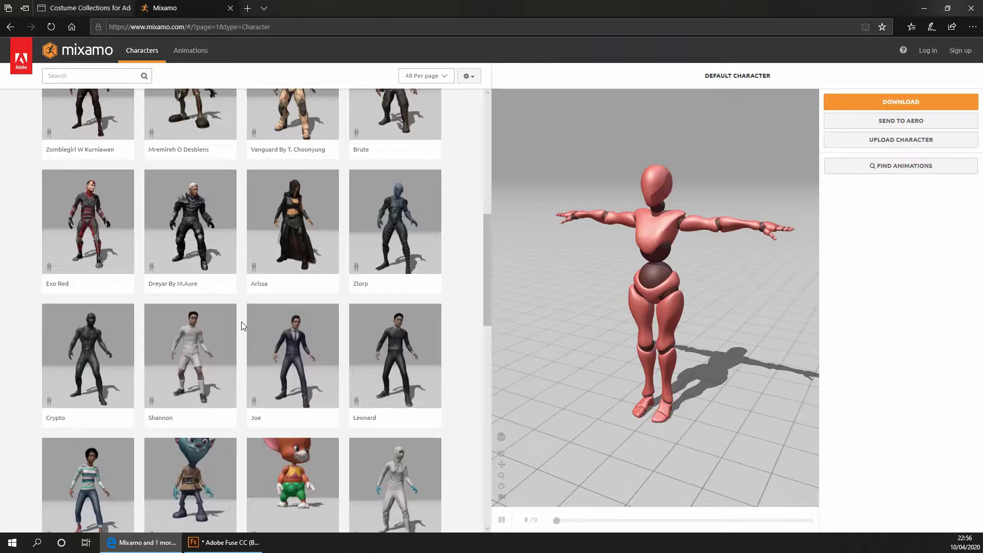
scroll(242, 326, down, 1)
scroll(242, 326, down, 1)
scroll(242, 326, down, 1)
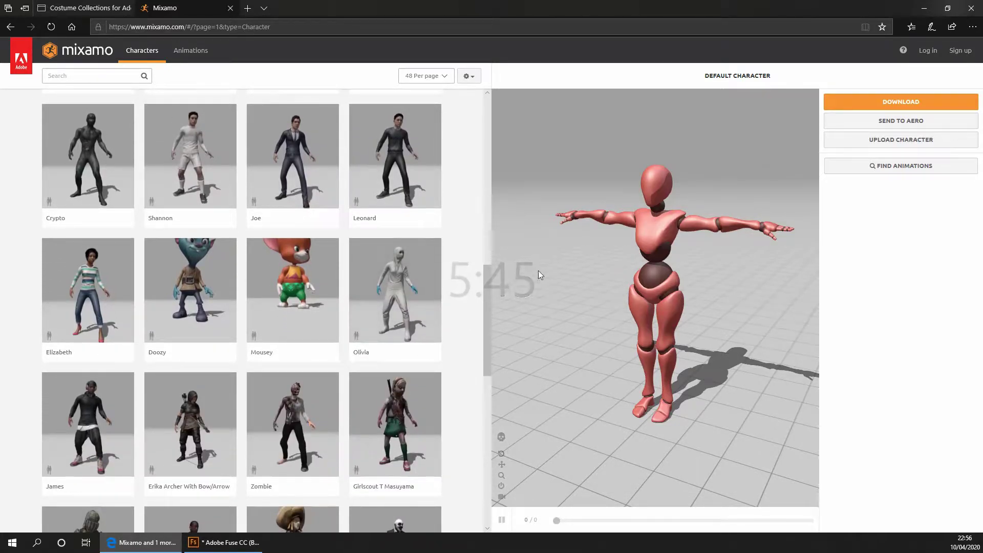
scroll(461, 275, down, 3)
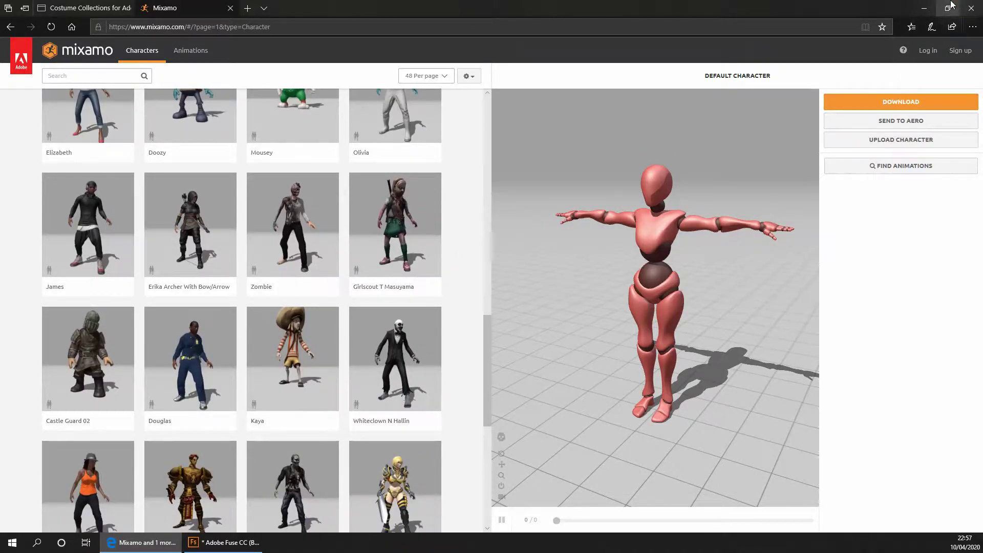
click(928, 8)
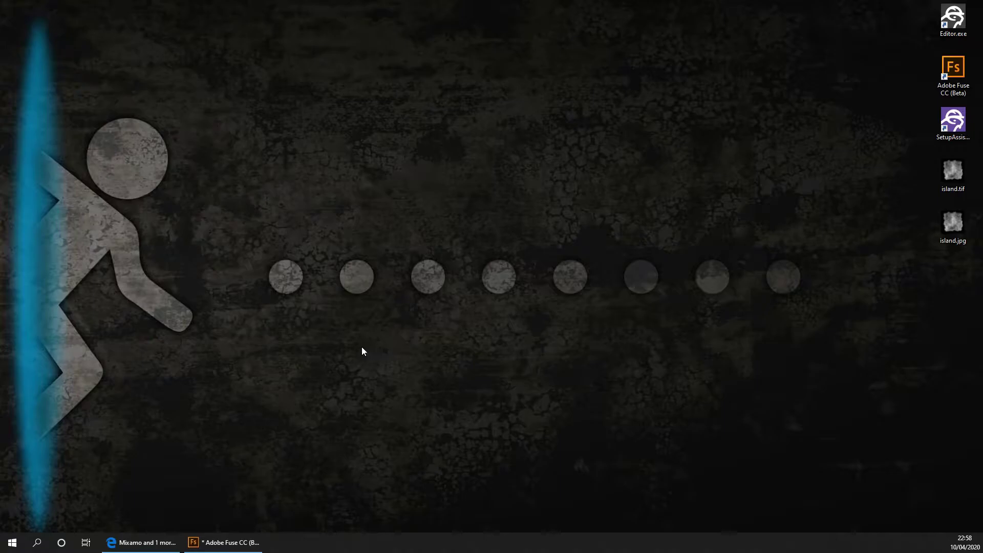
Confirm Fuse's Preferences with Modest Mode, Hide Occluded Polygons and 2048x2048 clothing textures.
click(248, 543)
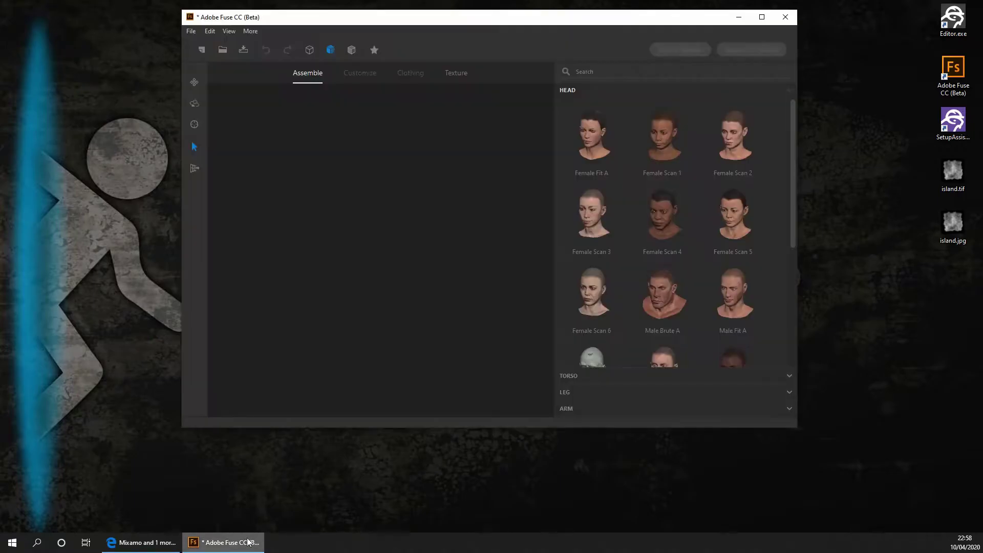
click(210, 30)
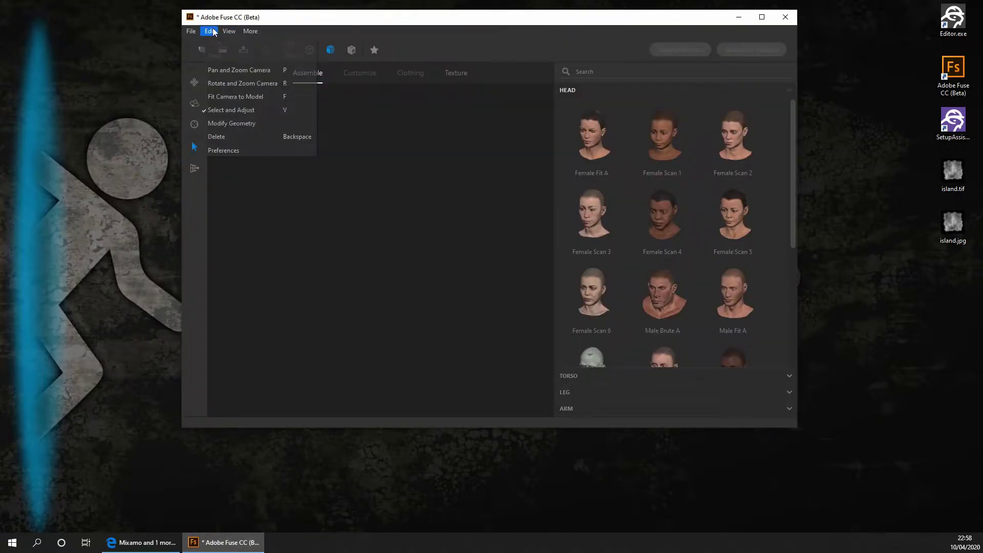
click(276, 151)
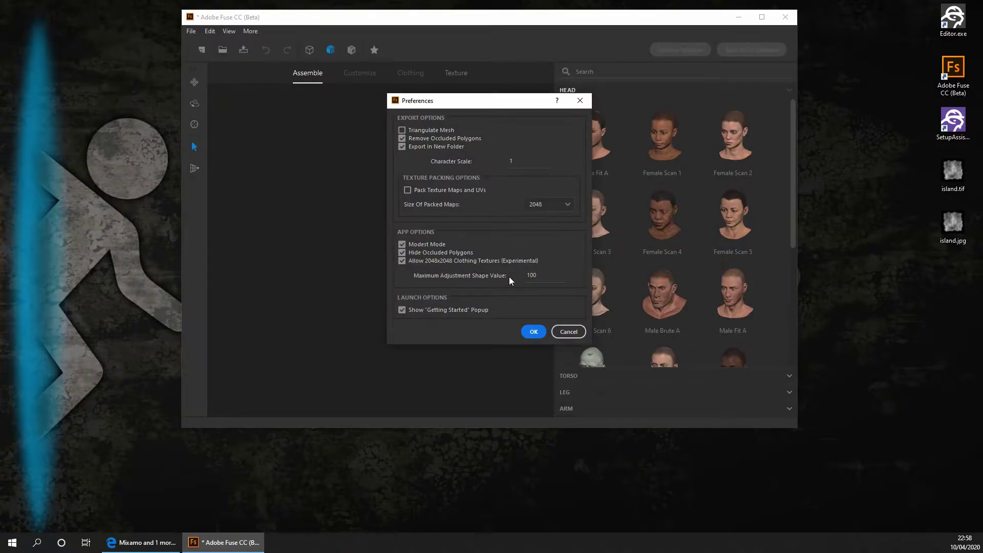
click(533, 333)
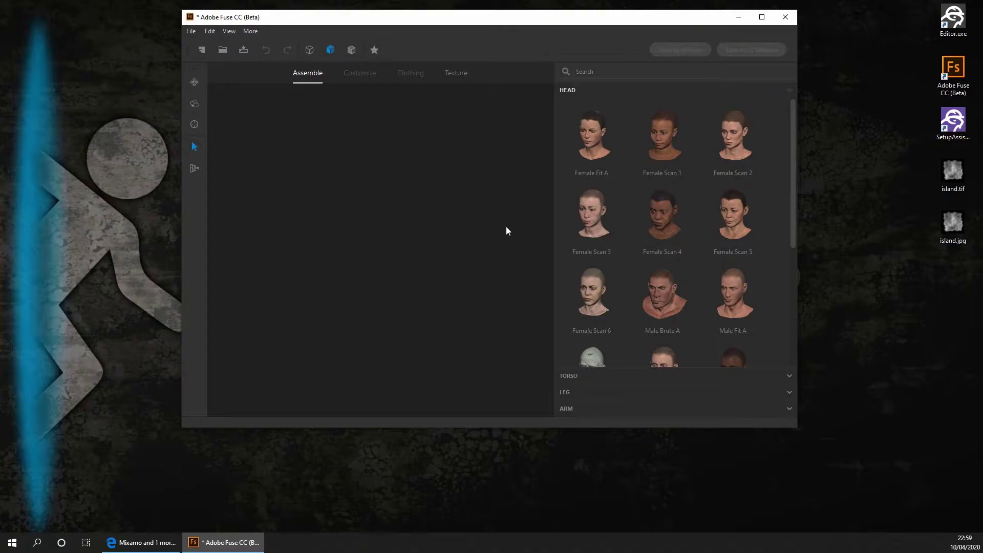
Assemble a head, Male Scan 1 torso, Male Fit A legs and Male Scan 1 arms.
click(661, 171)
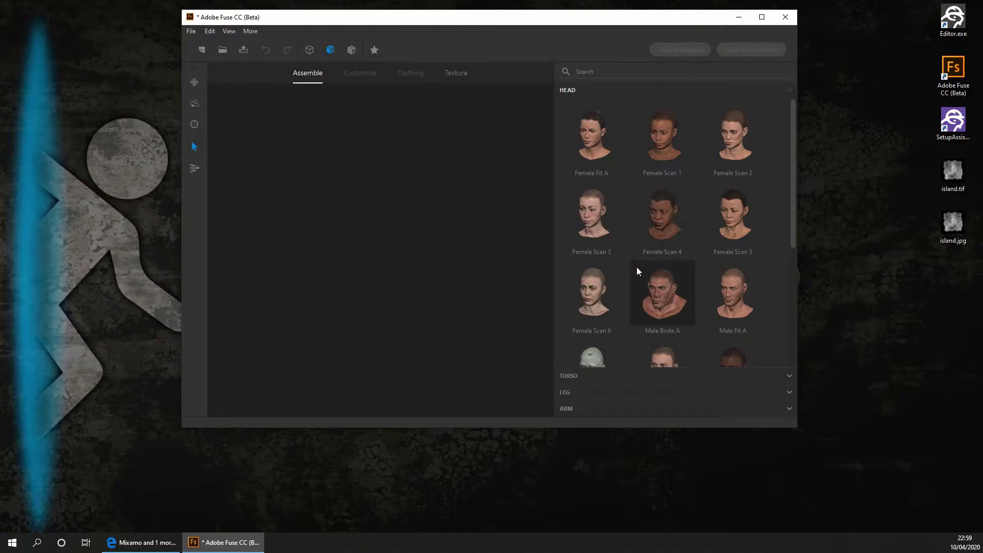
scroll(660, 223, down, 4)
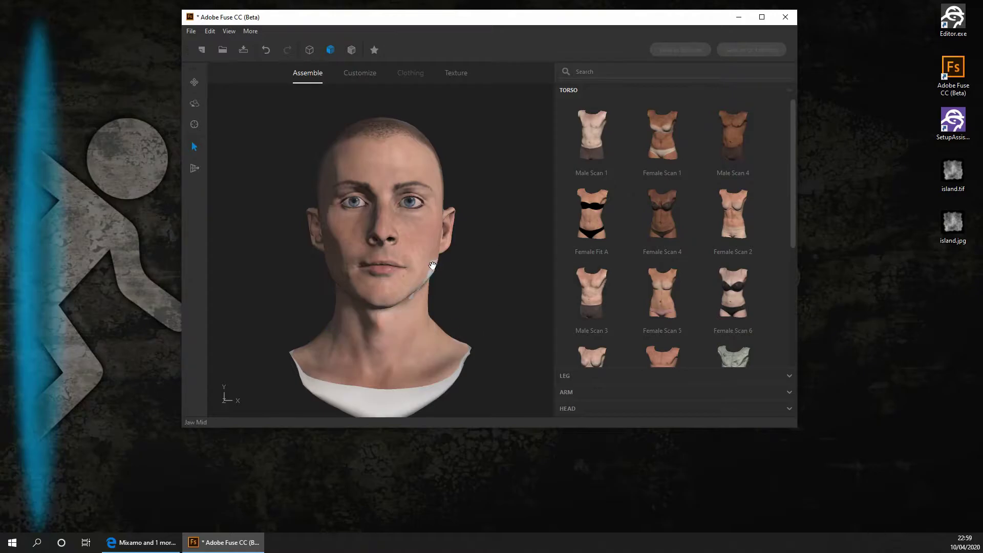
scroll(444, 277, down, 2)
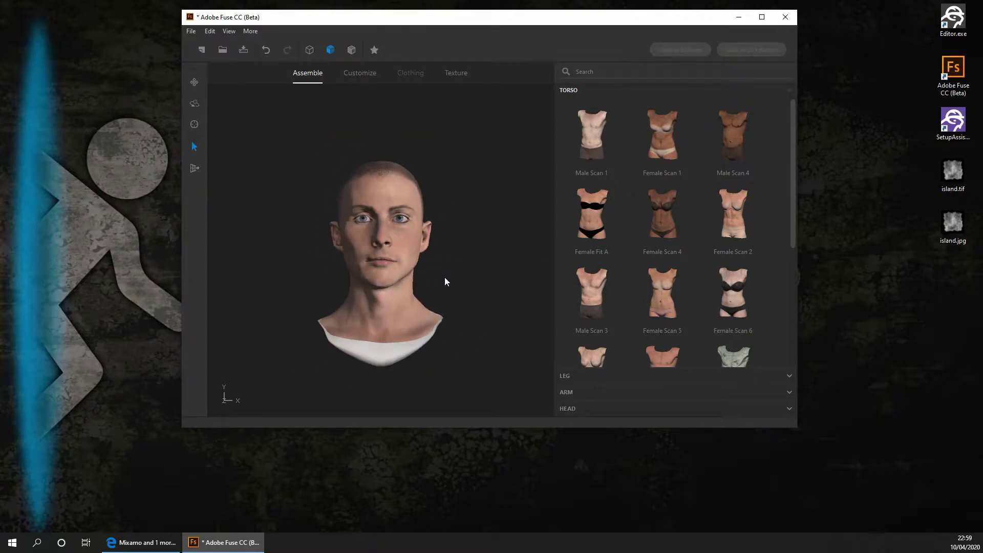
scroll(442, 279, down, 2)
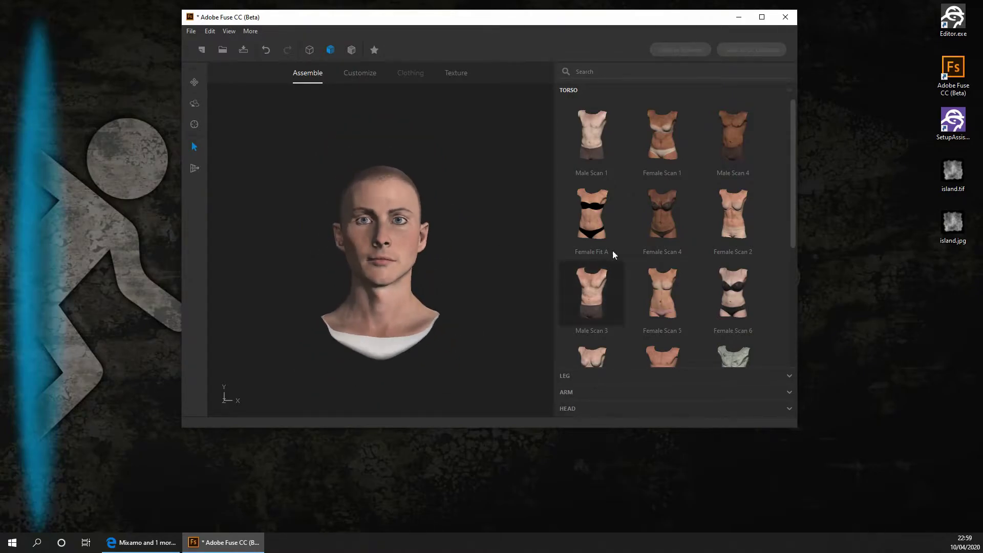
click(598, 137)
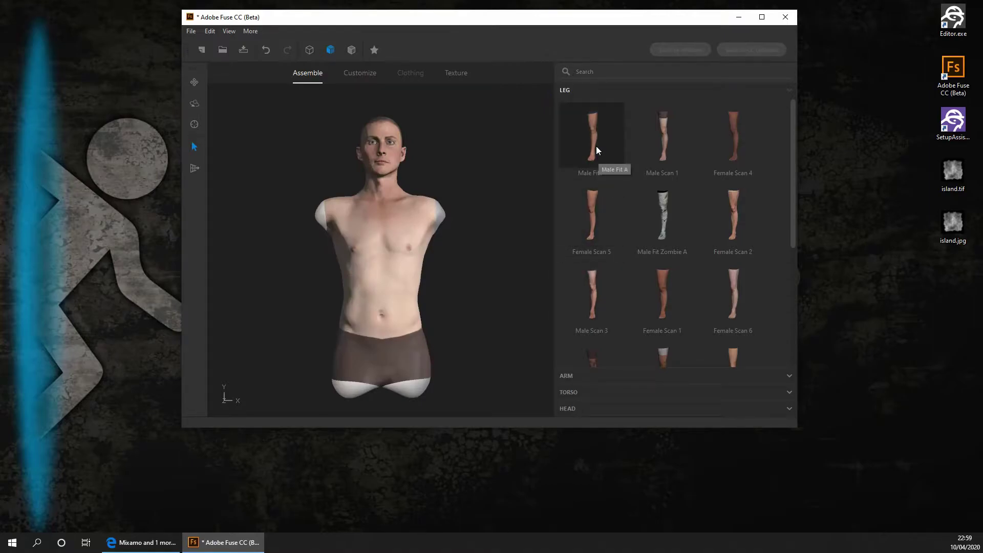
click(630, 155)
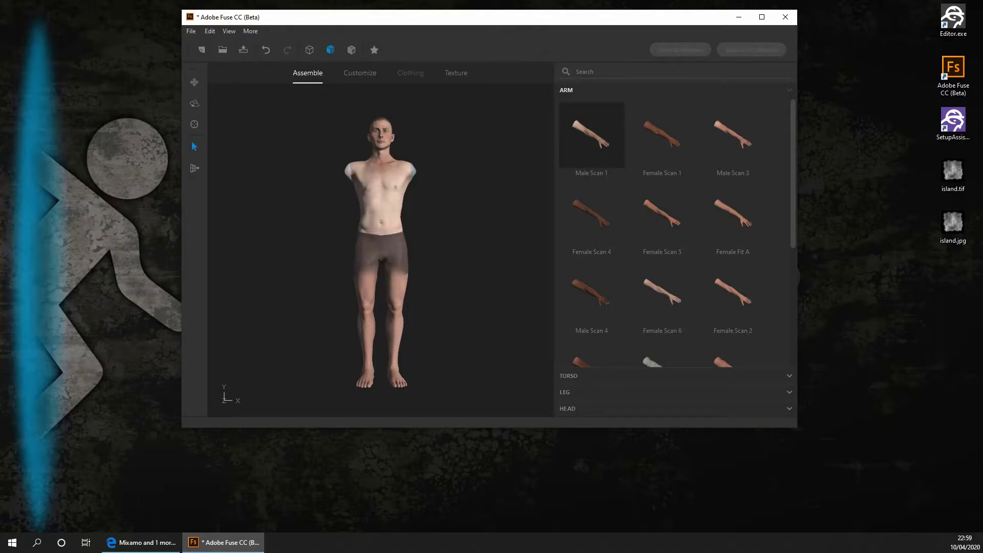
click(592, 136)
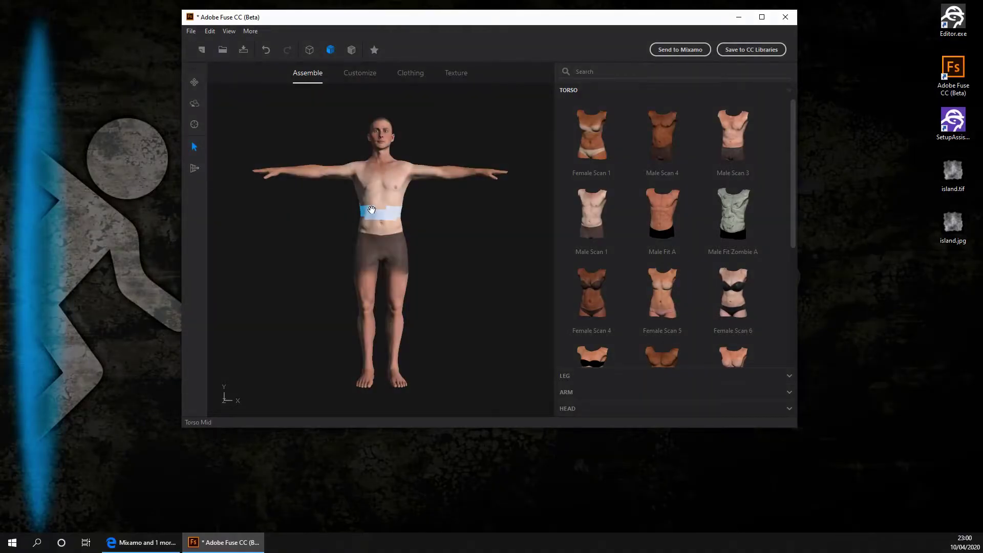
Go through the Customize tab to Clothing mode, showing the tops library.
click(362, 78)
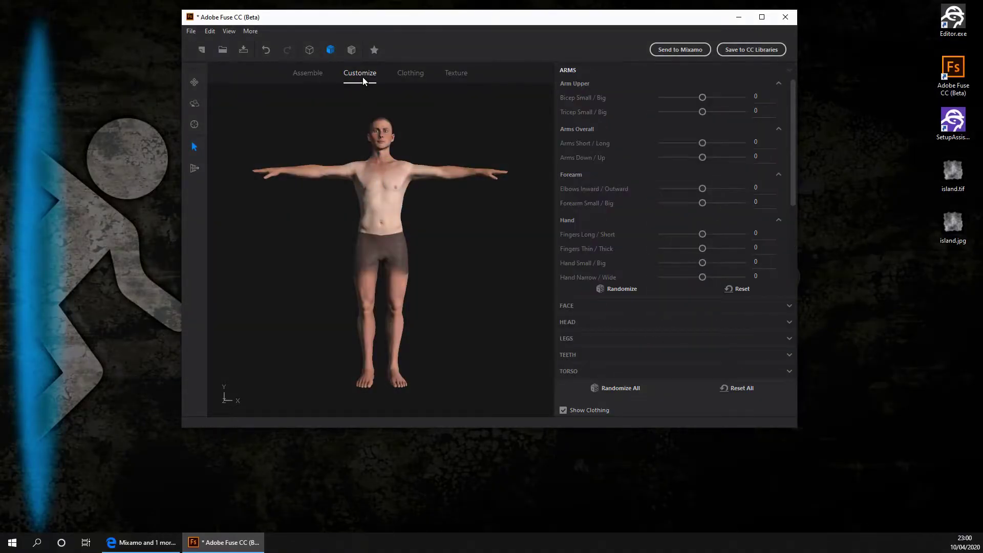
click(408, 75)
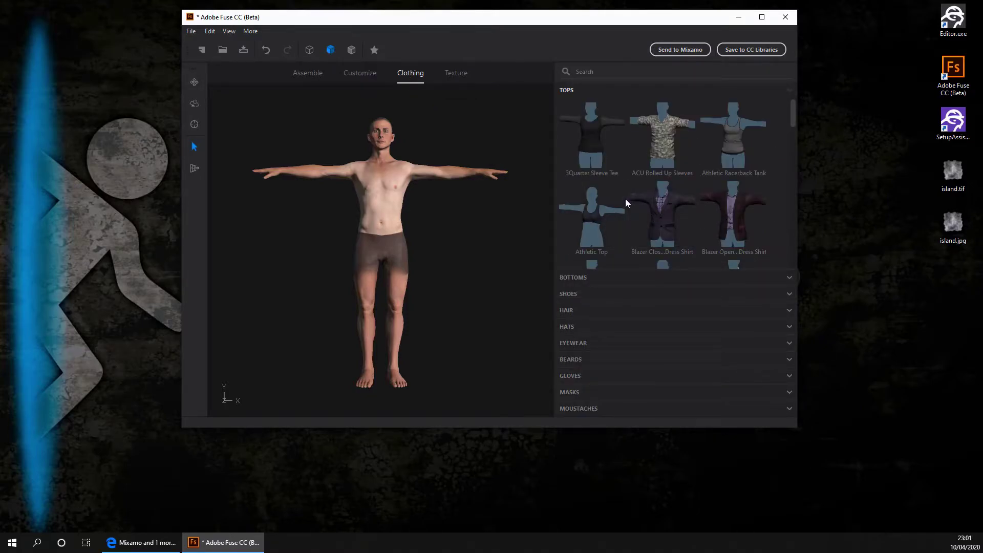
click(141, 542)
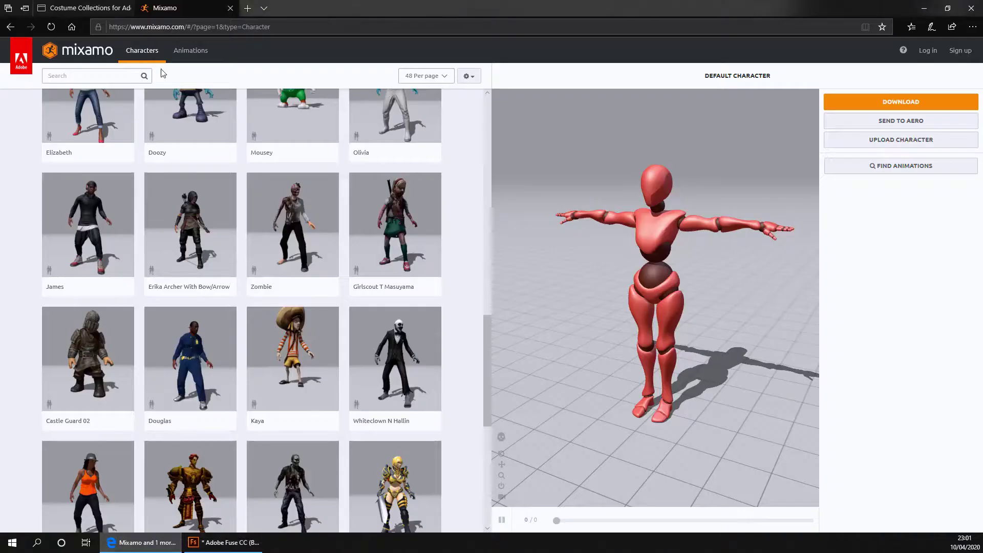
click(89, 6)
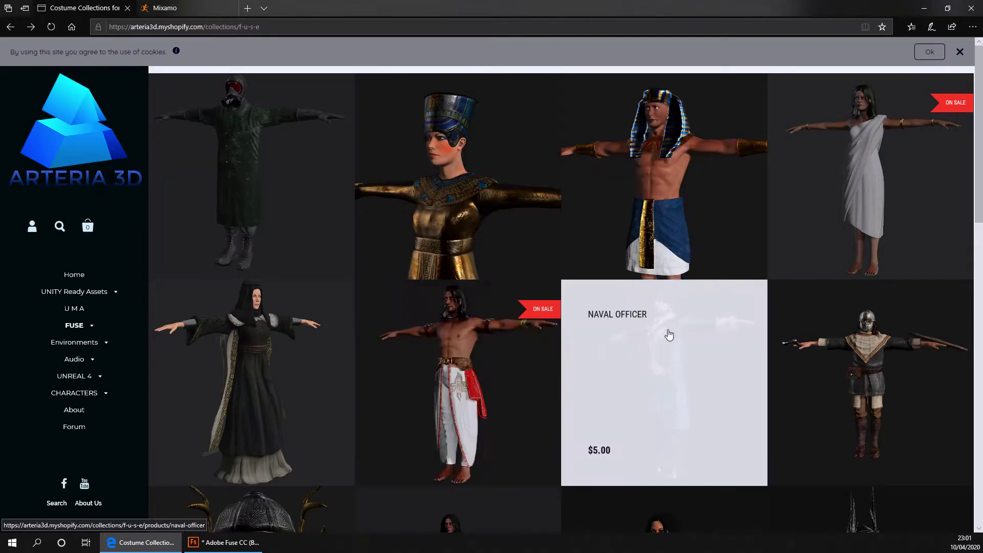
scroll(430, 252, down, 10)
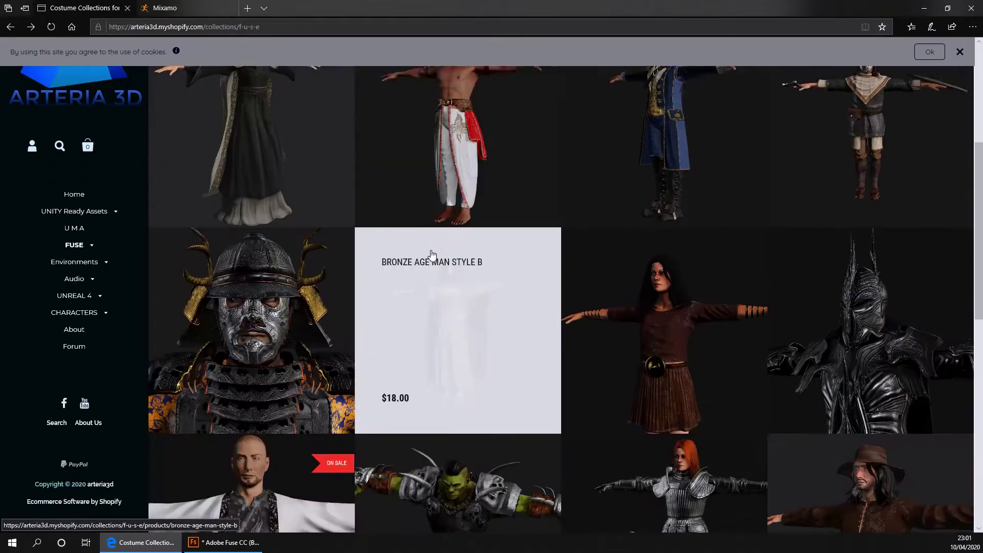
scroll(359, 245, up, 7)
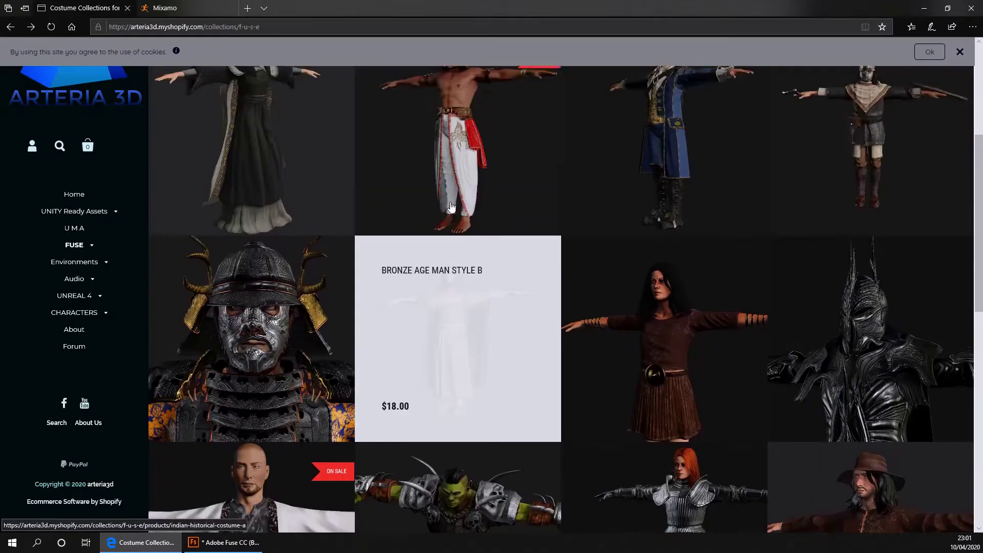
scroll(452, 207, up, 3)
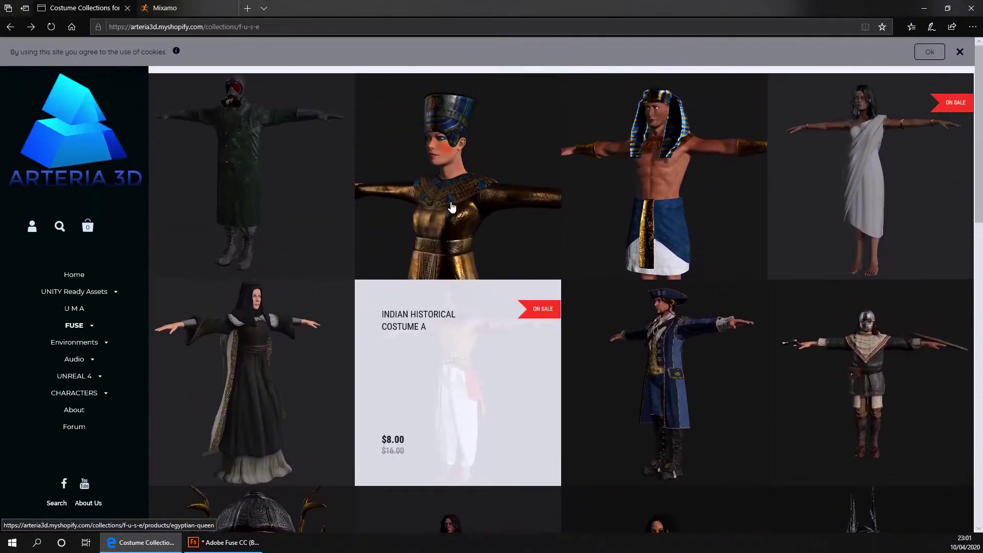
scroll(475, 299, down, 11)
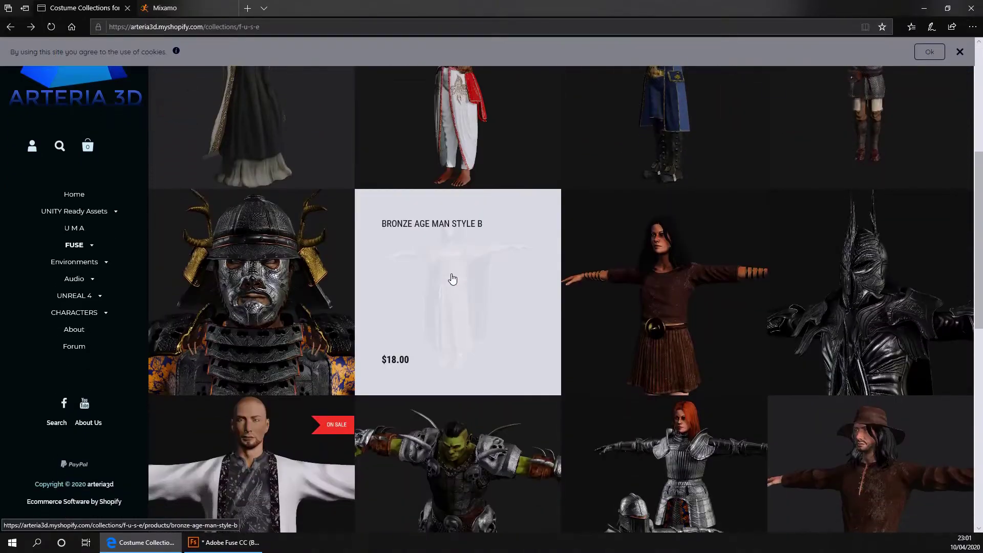
scroll(445, 272, down, 4)
scroll(444, 272, up, 8)
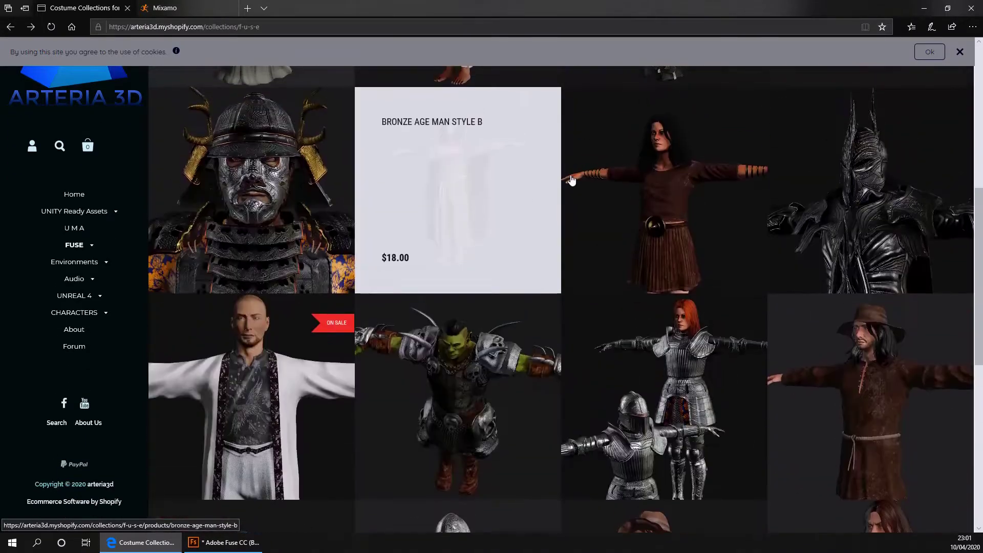
click(922, 7)
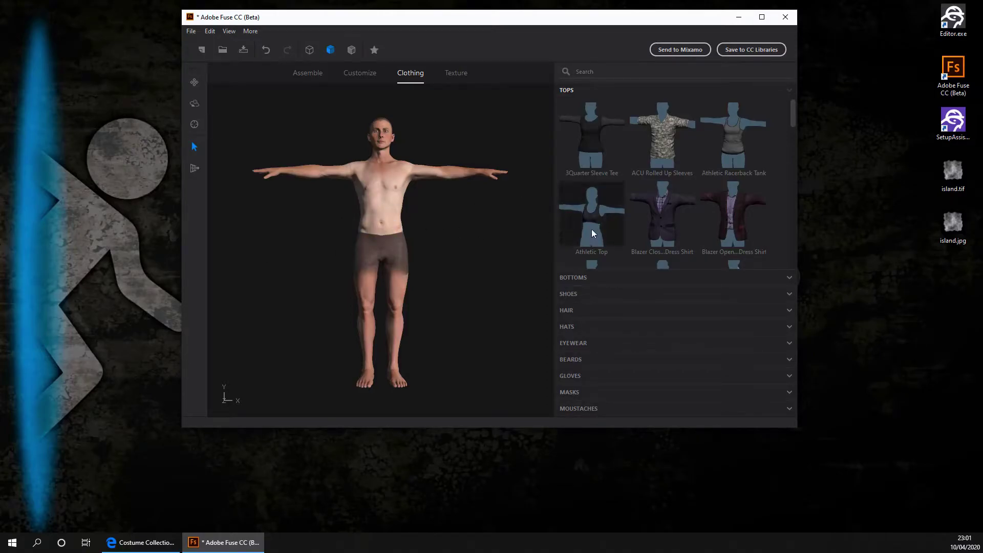
Put the open blazer with dress shirt and Bootcut Pant trousers on the man.
scroll(653, 197, down, 1)
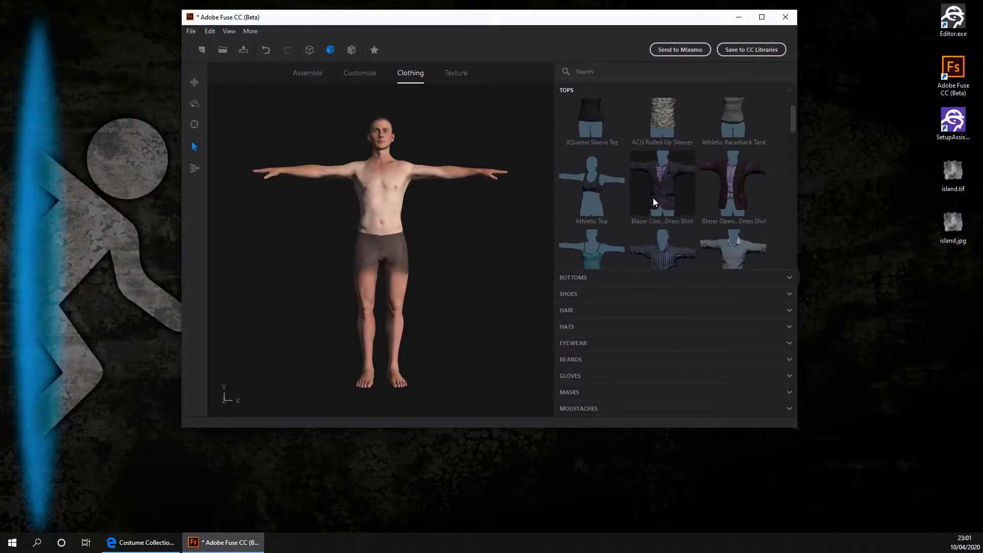
click(729, 182)
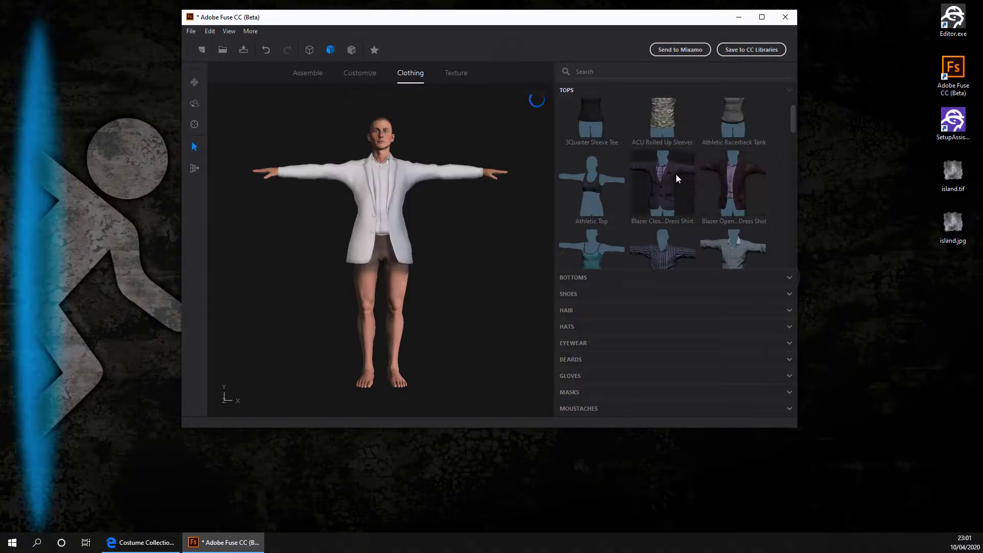
scroll(663, 173, down, 1)
scroll(664, 176, down, 5)
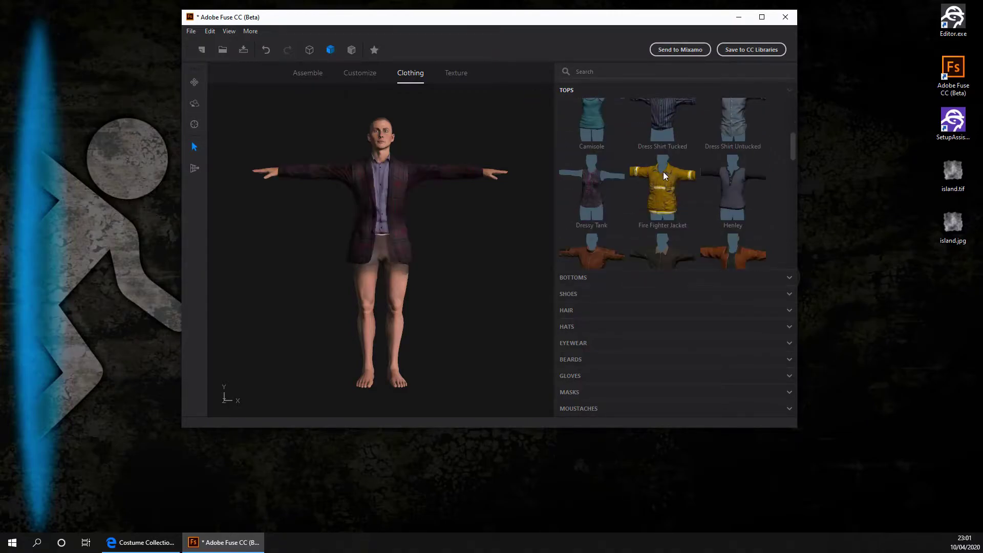
scroll(662, 175, down, 3)
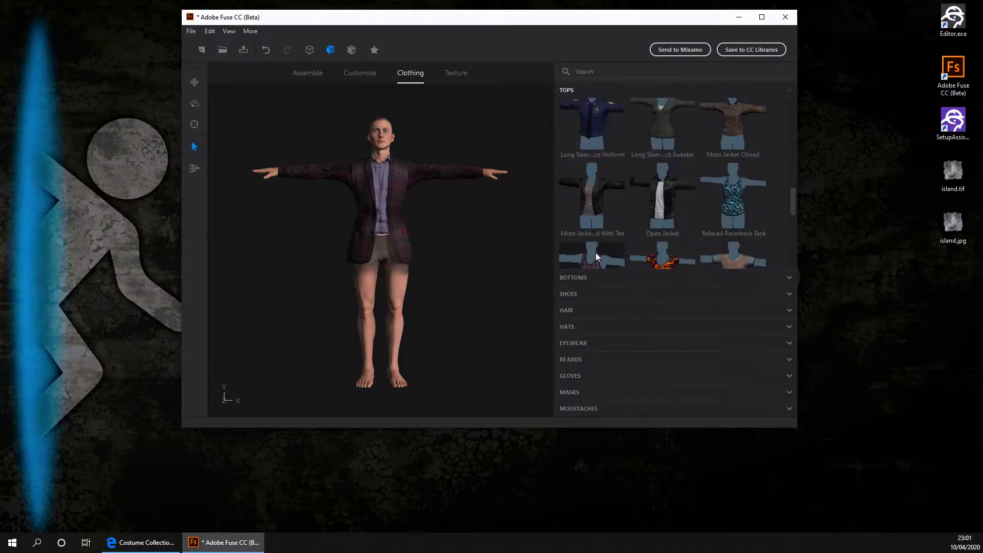
click(583, 276)
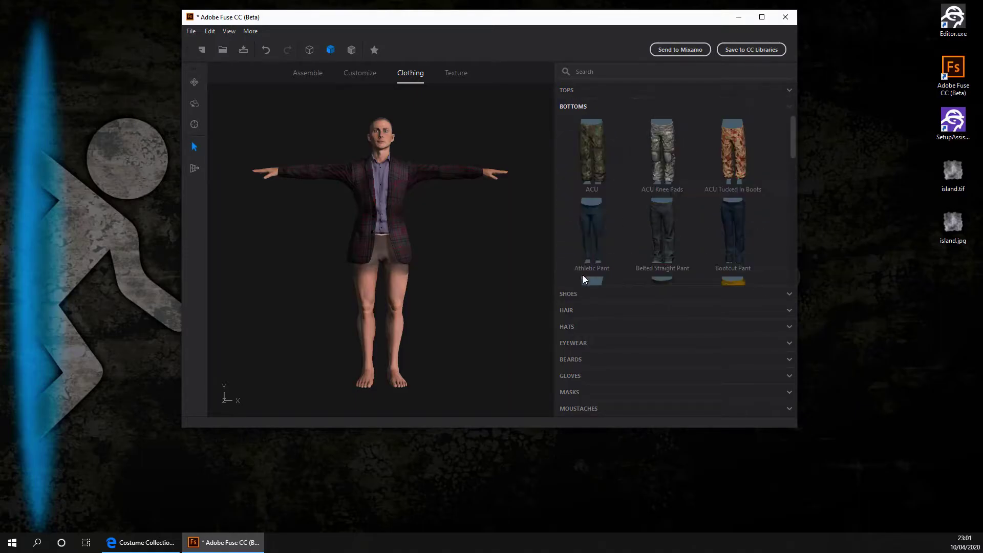
click(718, 198)
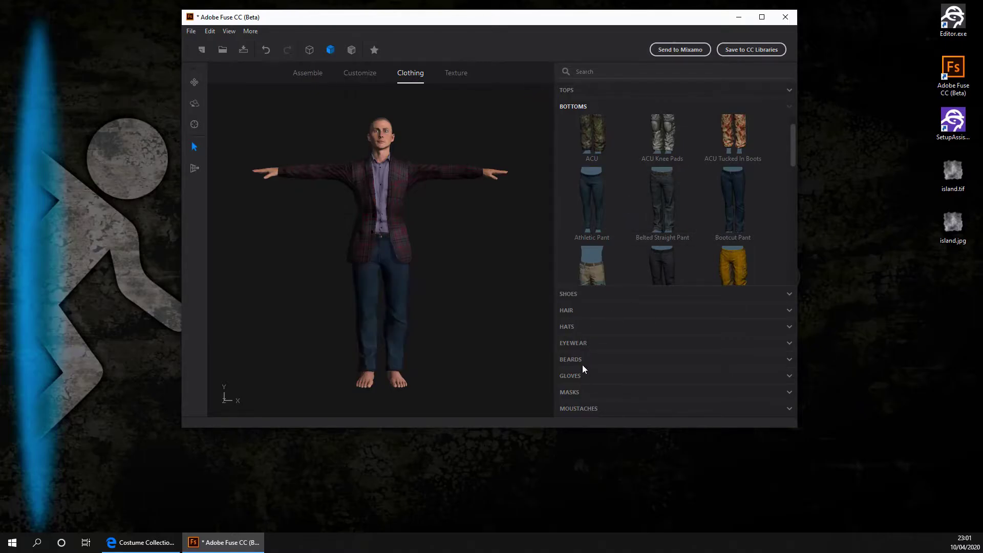
Try Knee Length Boots on the character, then switch them for Canvas Shoes.
click(578, 300)
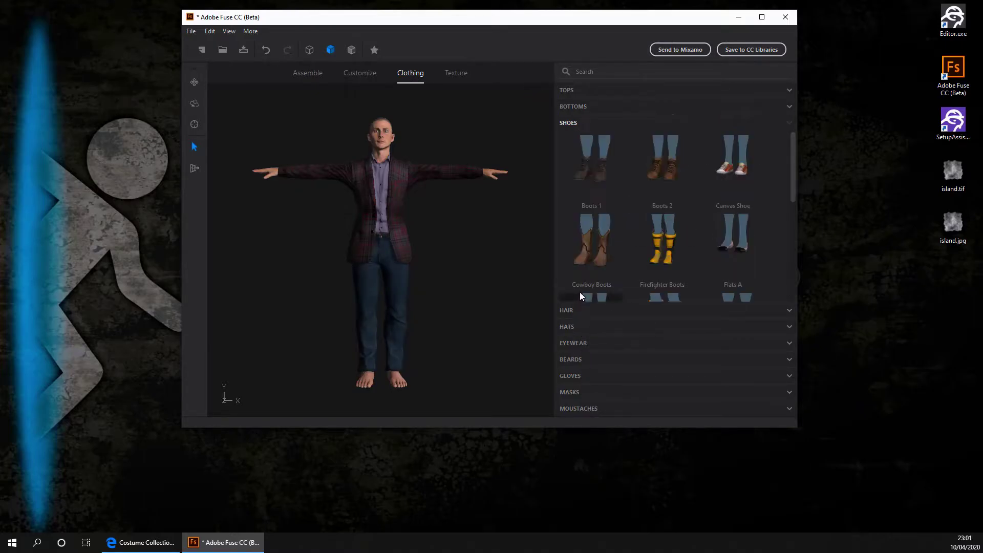
scroll(599, 247, down, 2)
scroll(599, 246, down, 2)
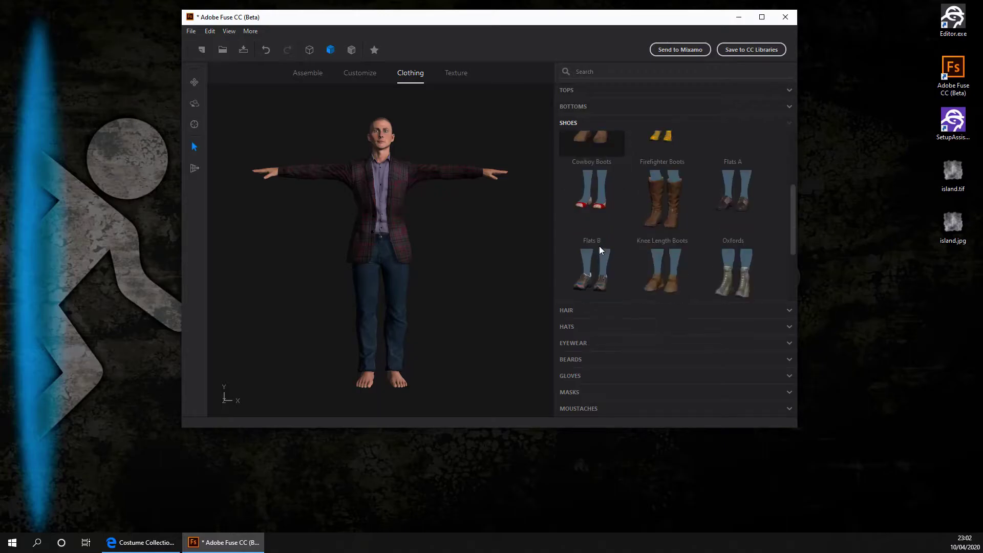
click(650, 214)
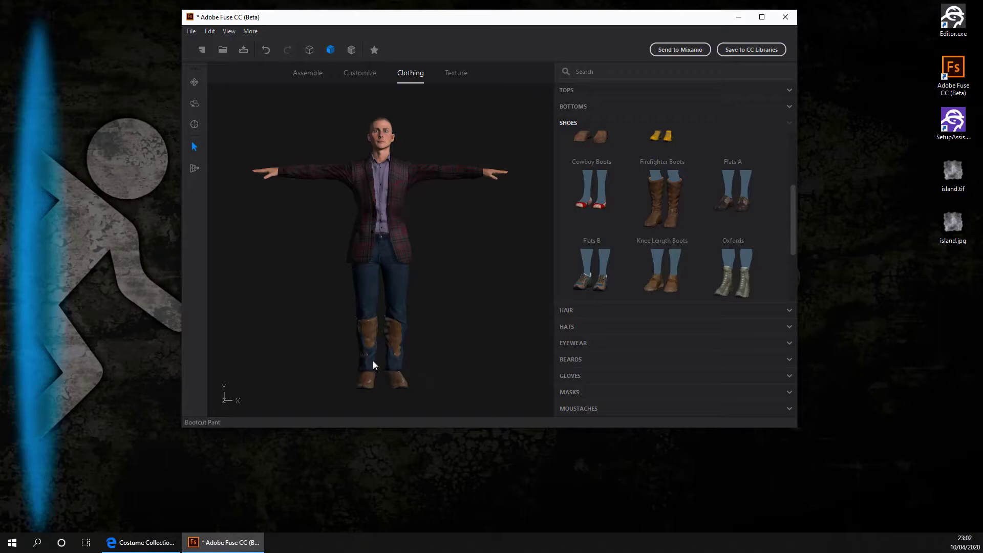
scroll(365, 339, up, 3)
scroll(363, 337, down, 3)
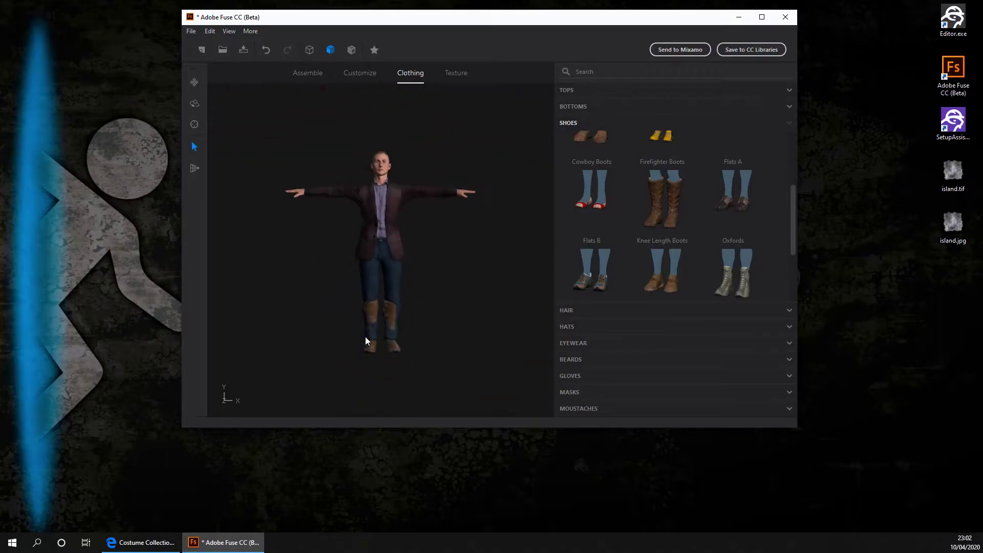
scroll(678, 227, up, 3)
scroll(677, 228, down, 4)
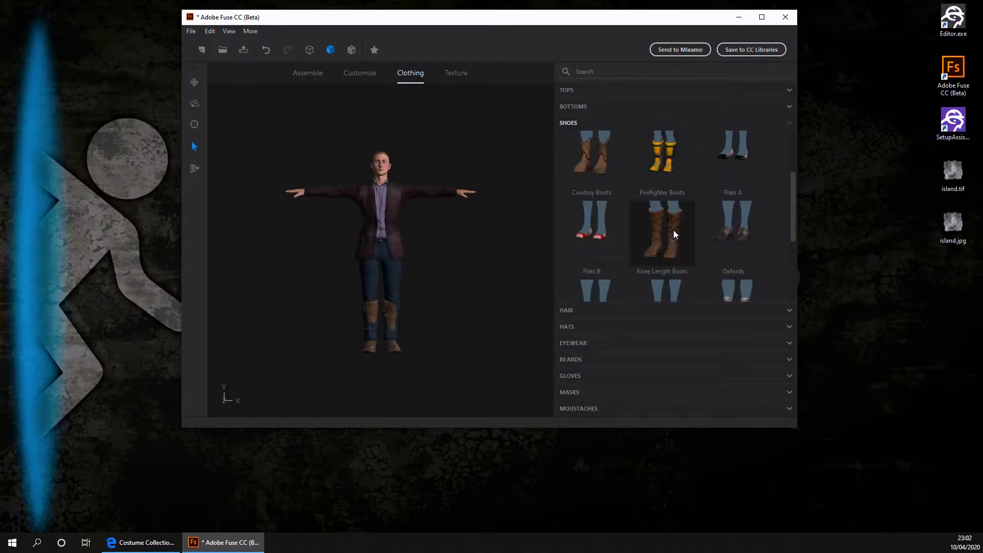
scroll(677, 230, up, 4)
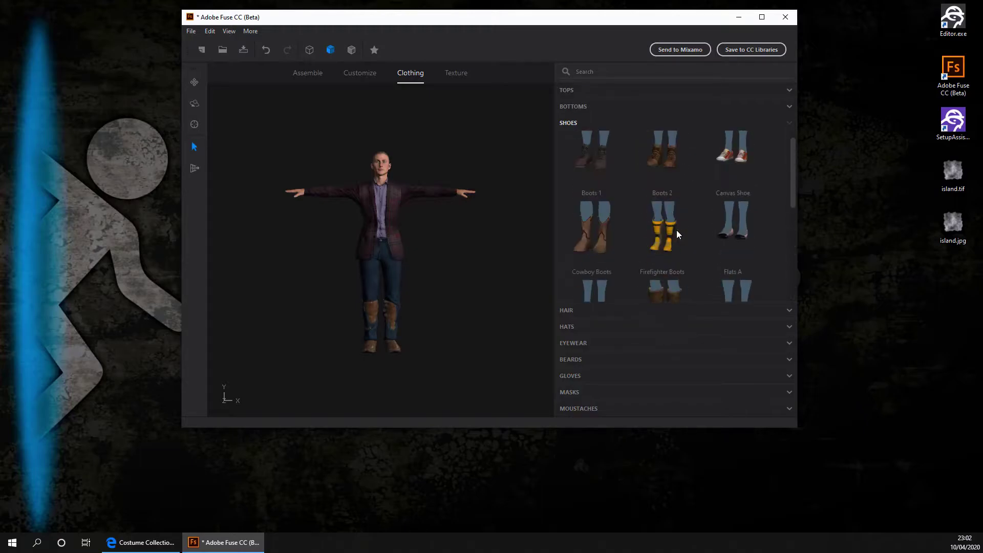
click(727, 177)
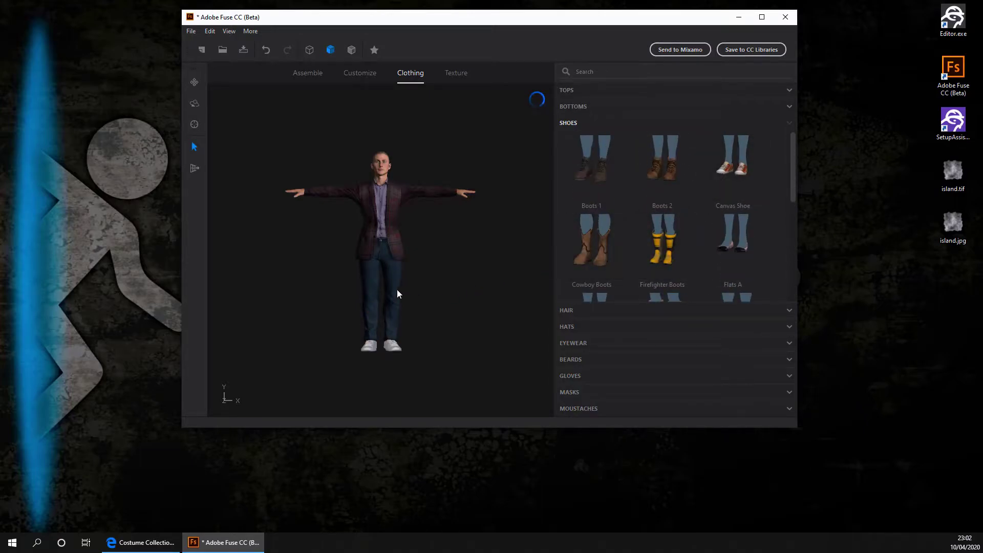
scroll(379, 358, up, 2)
scroll(382, 358, down, 4)
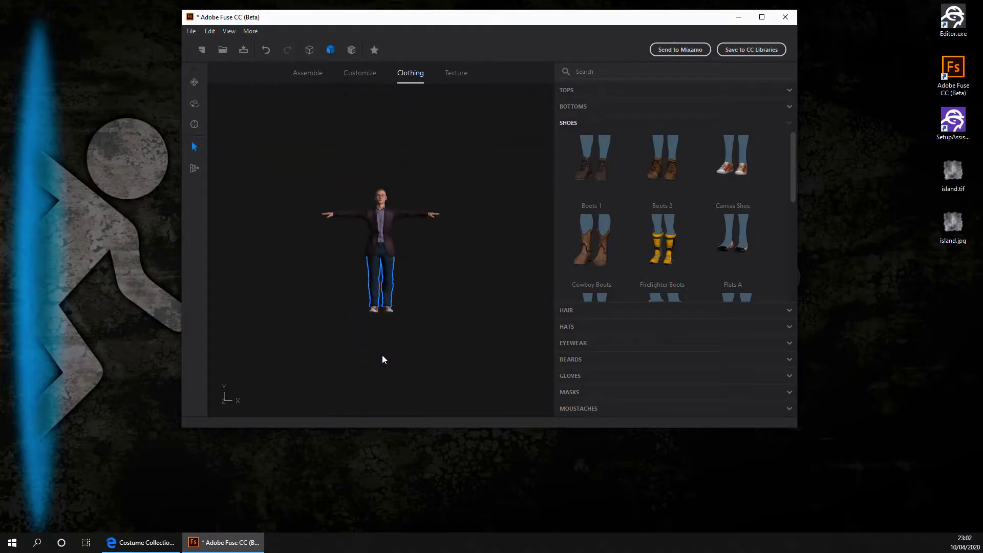
scroll(382, 356, up, 3)
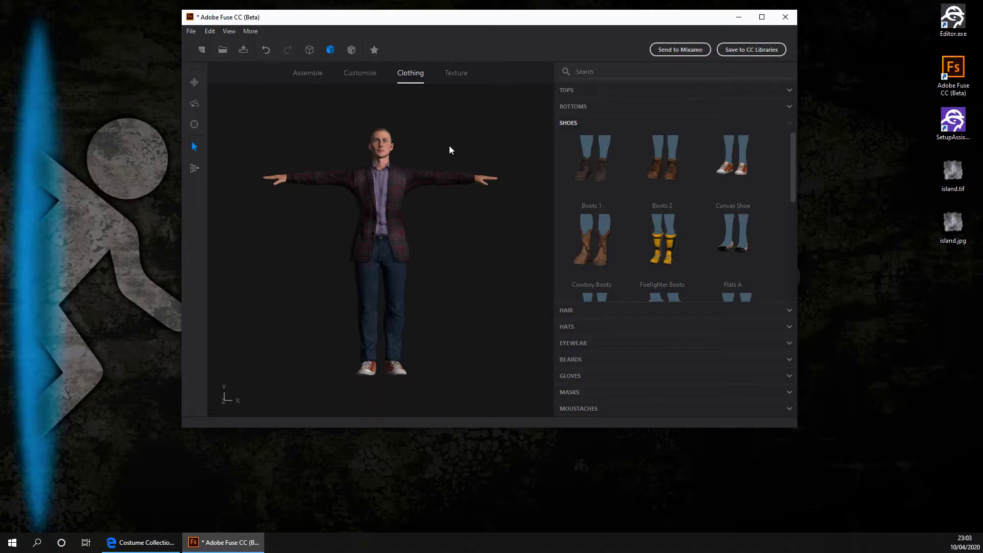
In Texture mode, inspect the blazer's MAIN - TWEED and SLEEVES - TWEED settings, then deselect it.
click(458, 73)
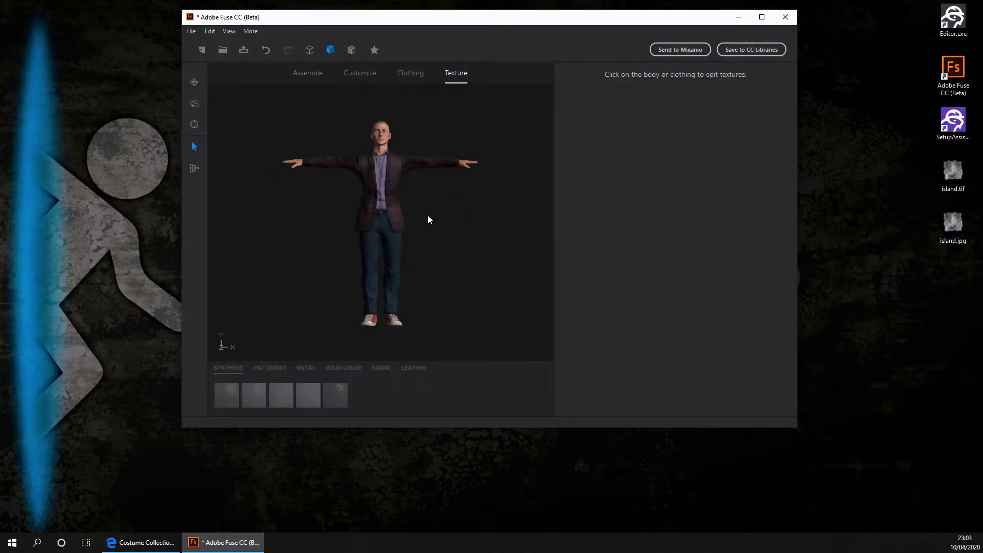
scroll(388, 188, up, 2)
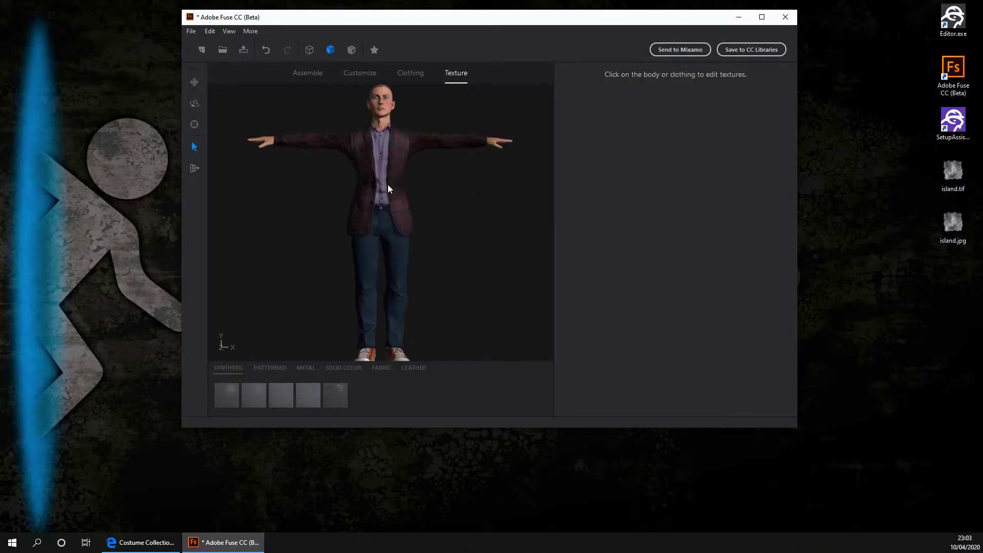
click(393, 169)
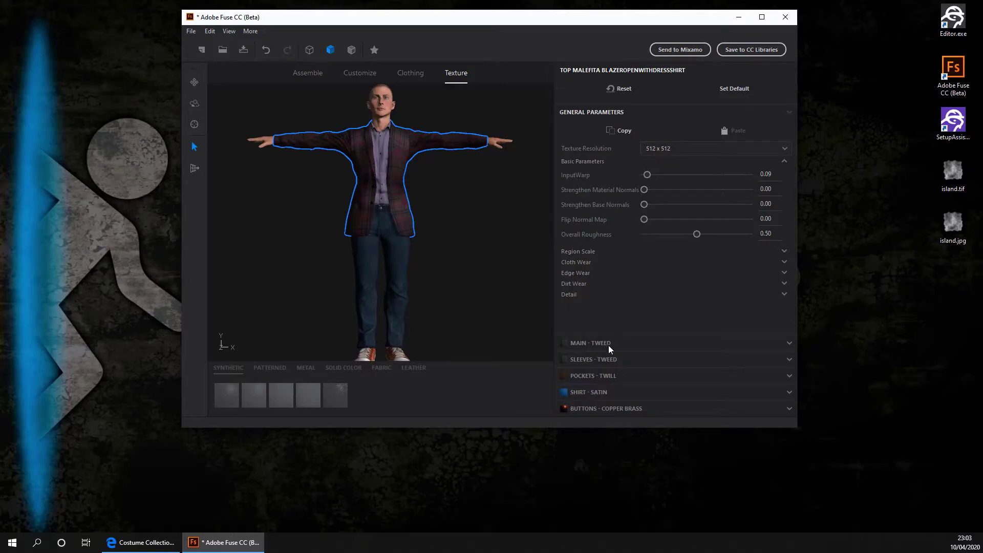
click(593, 342)
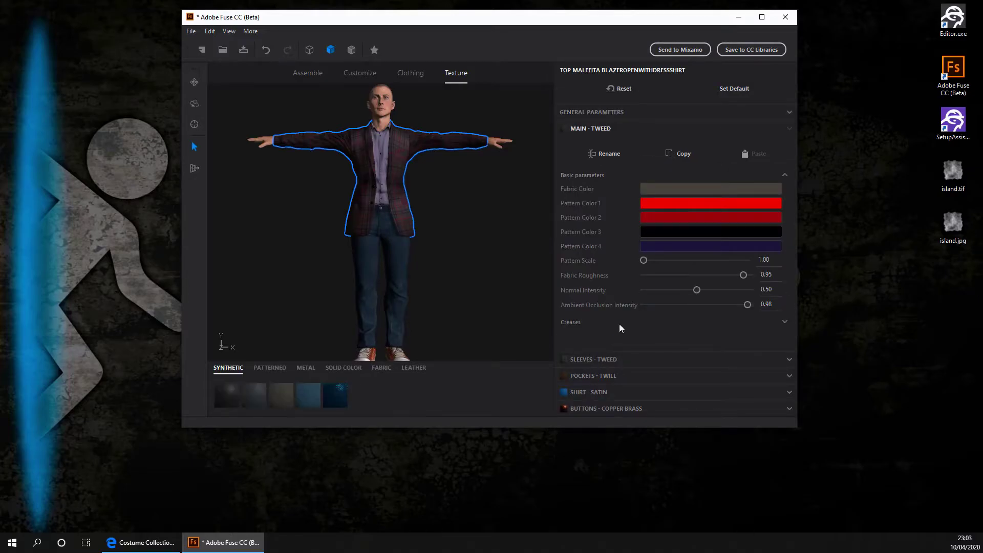
click(594, 360)
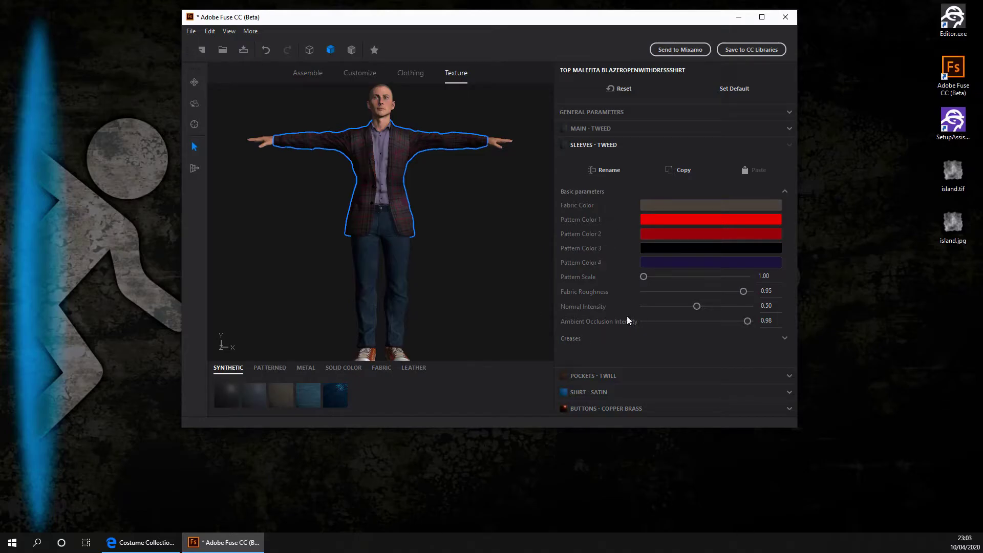
click(508, 280)
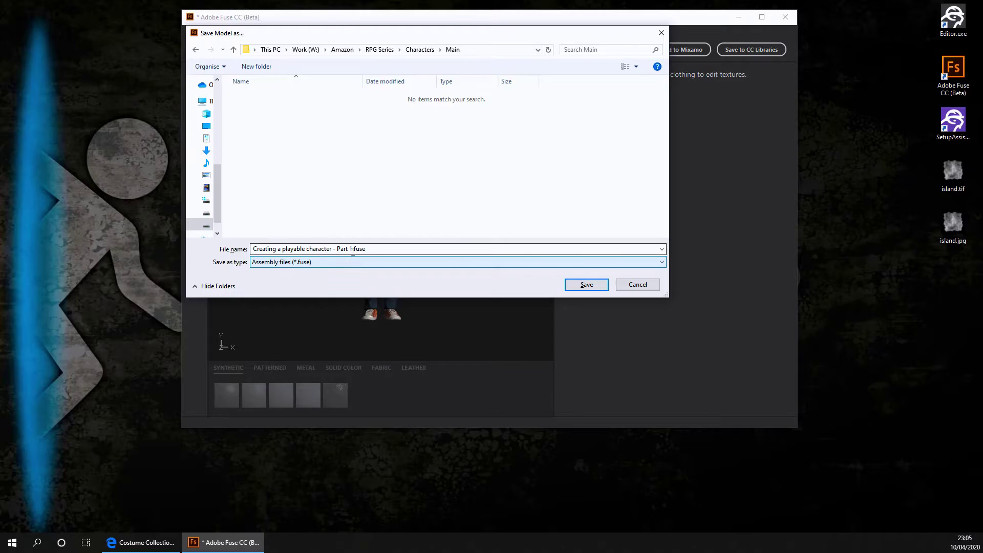
Save the character as man.fuse in the Characters/Main folder.
click(353, 248)
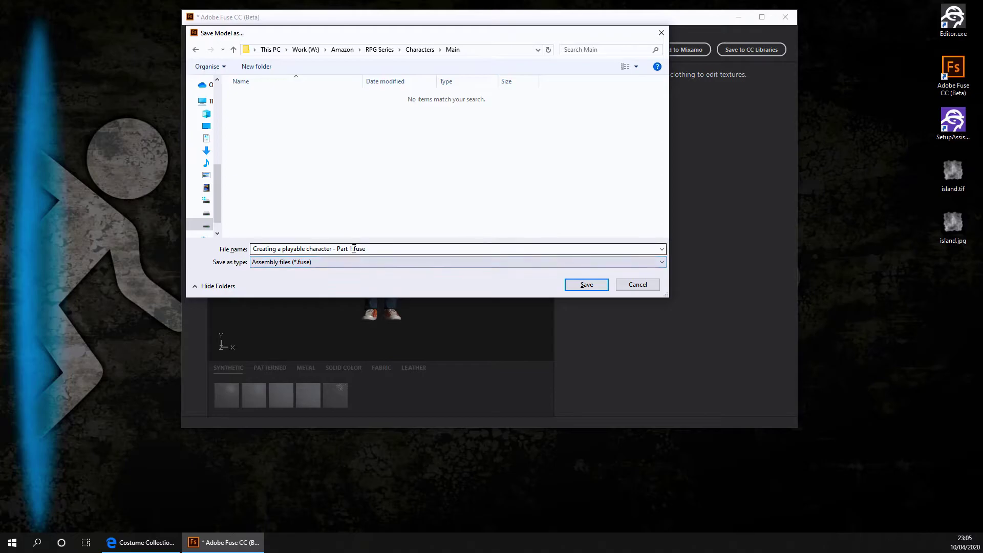
key(ctrl+a)
click(321, 249)
drag(254, 248, 355, 247)
text(man)
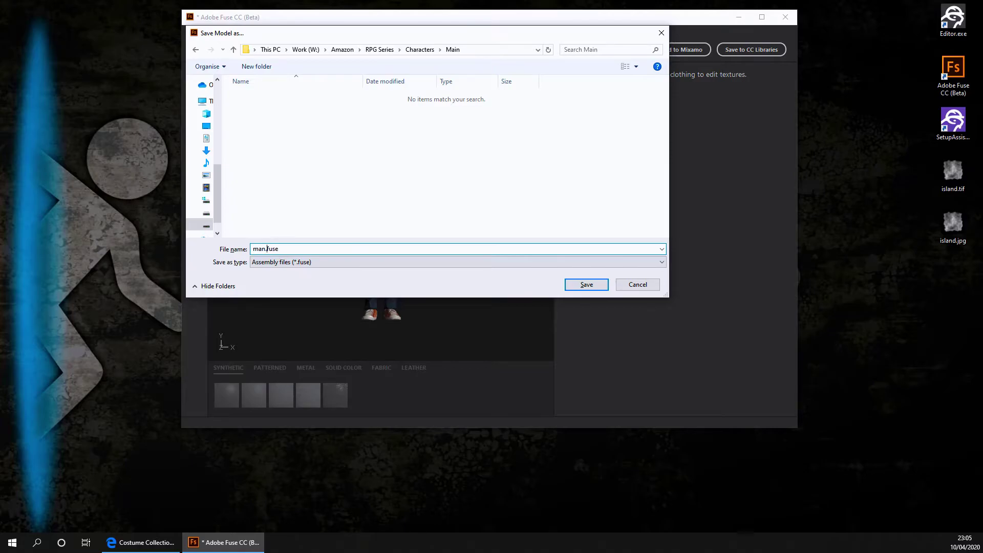
key(Return)
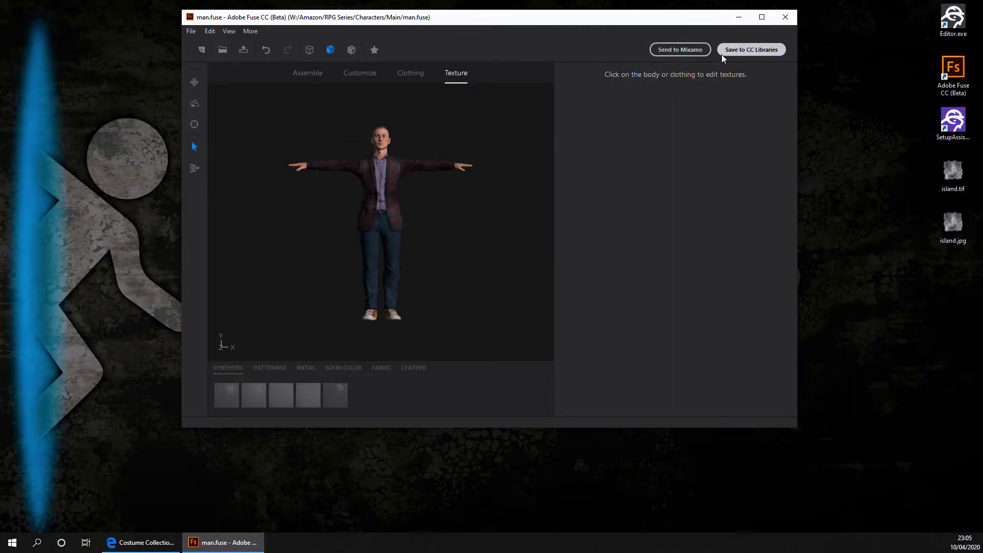
Send the character to Mixamo under the character name mantut.
click(678, 50)
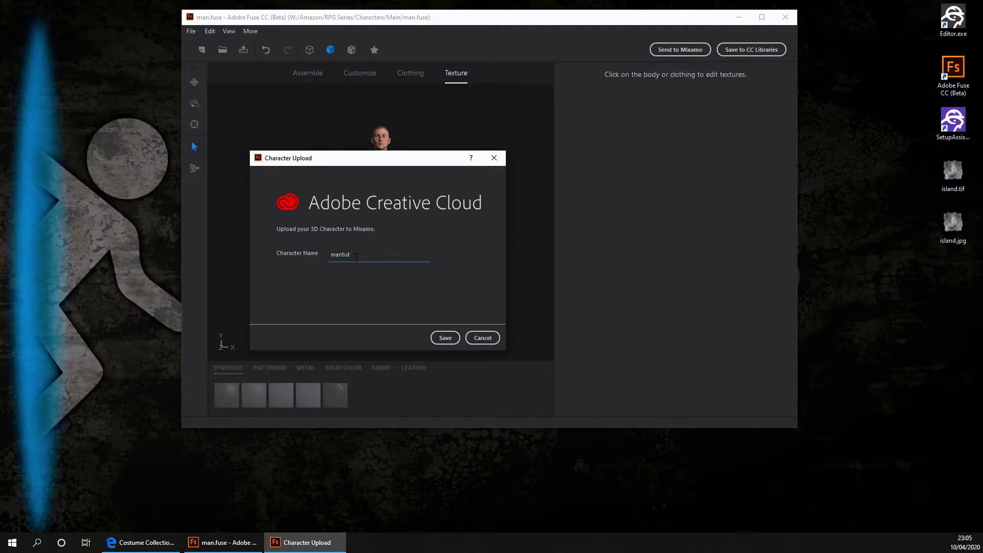
click(441, 343)
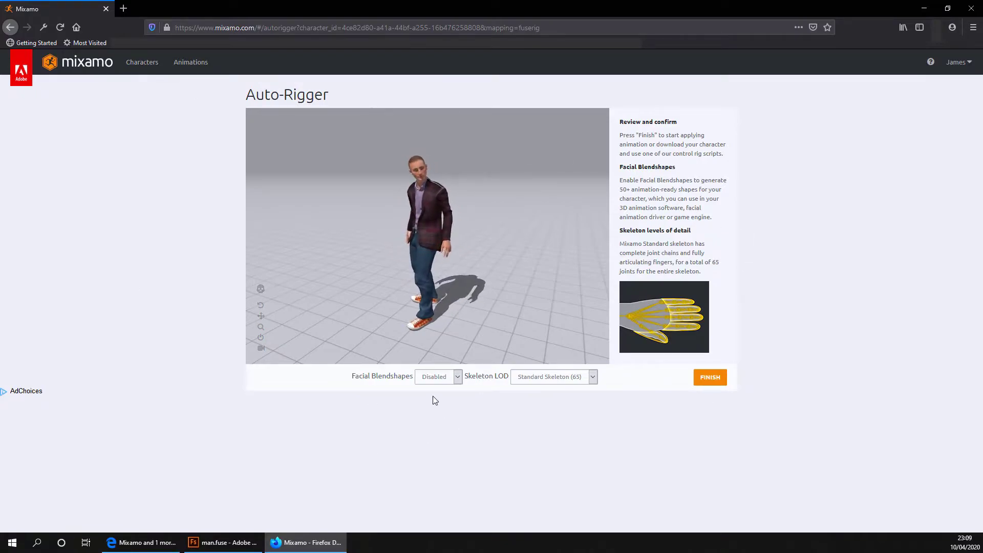
Enable Facial Blendshapes, update the rig, and finish Mixamo's auto-rigging.
click(434, 377)
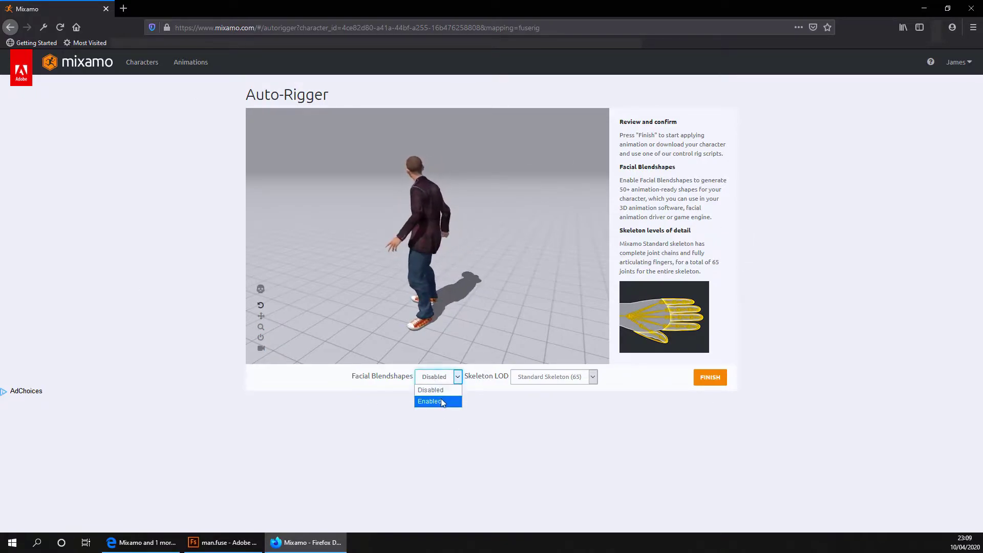
click(441, 400)
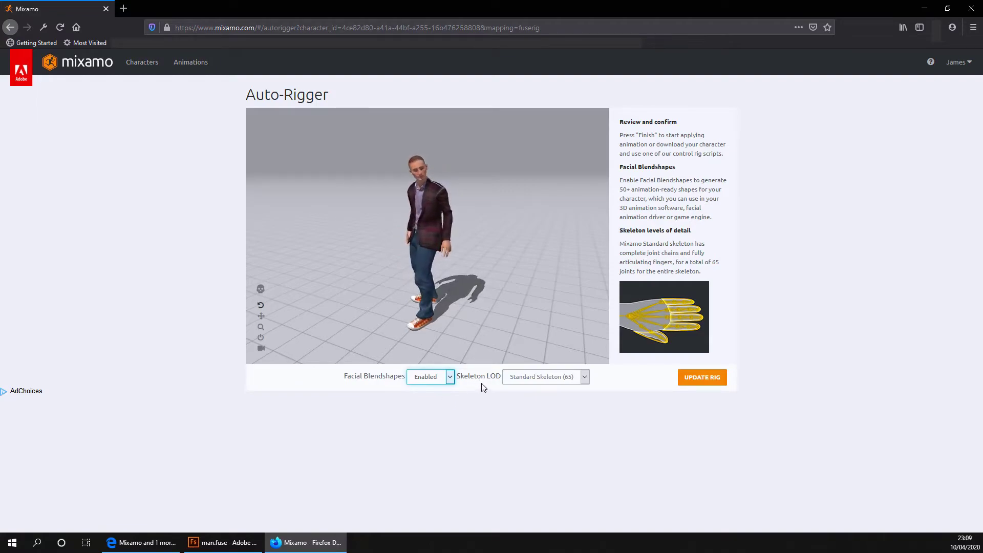
click(702, 386)
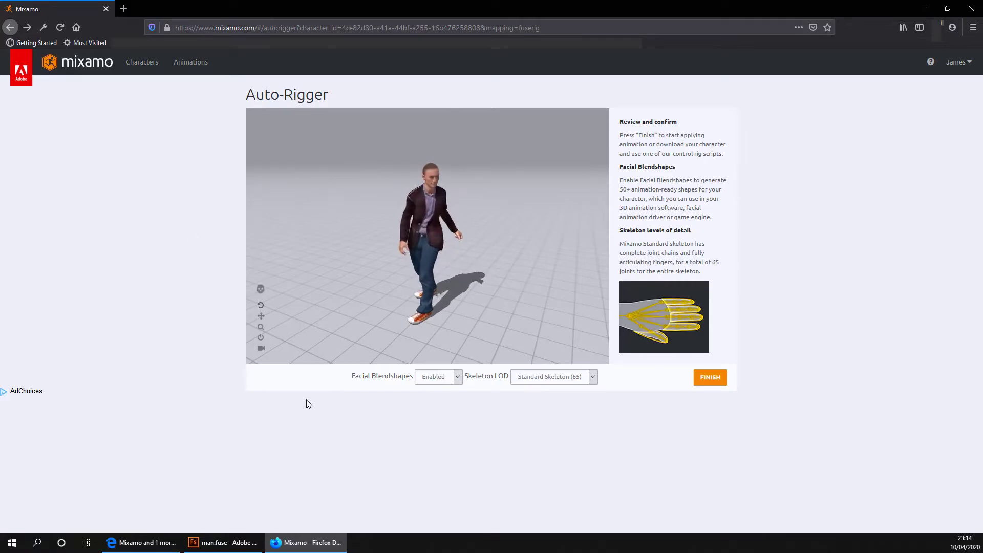
click(712, 379)
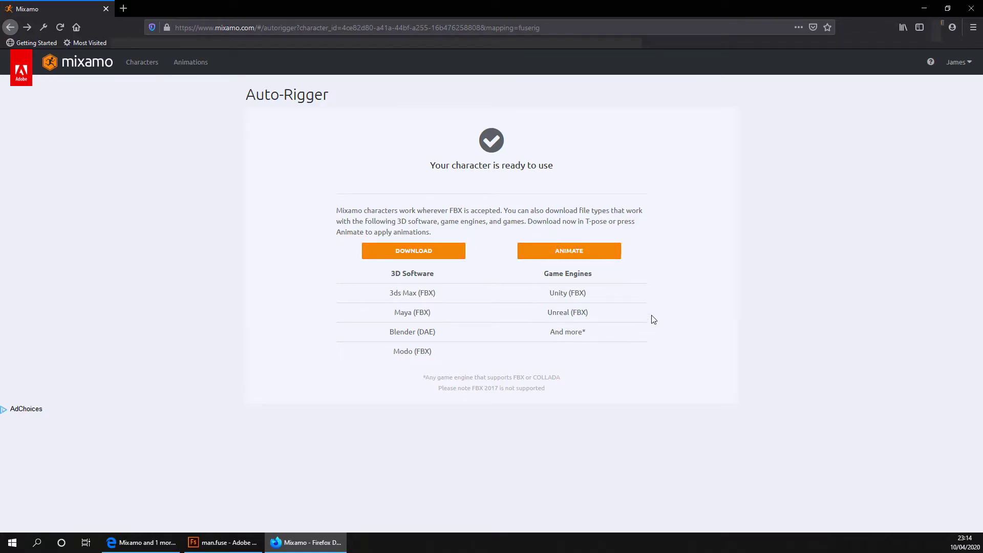
Move on to animating, search 'walking', and apply a Walking animation to mantut.
click(583, 254)
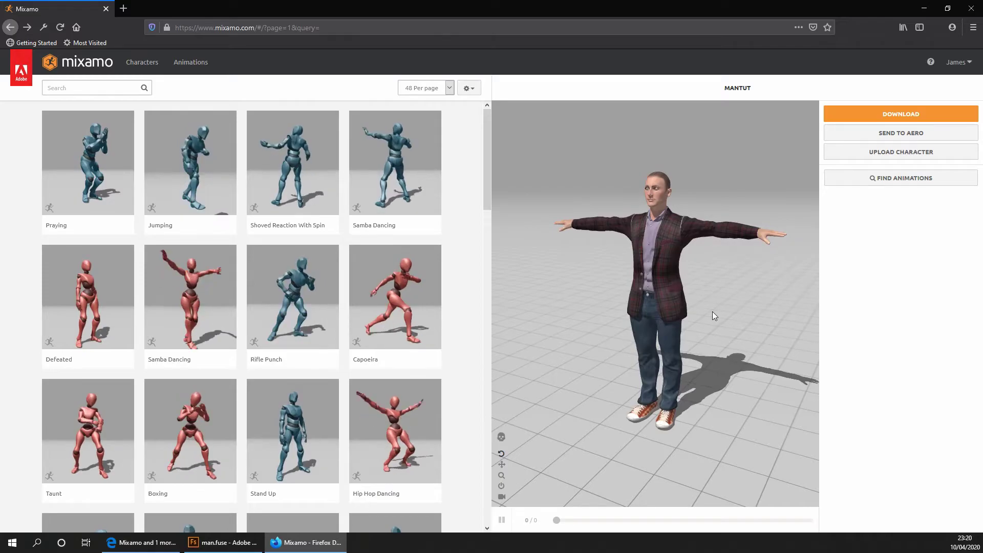
click(89, 87)
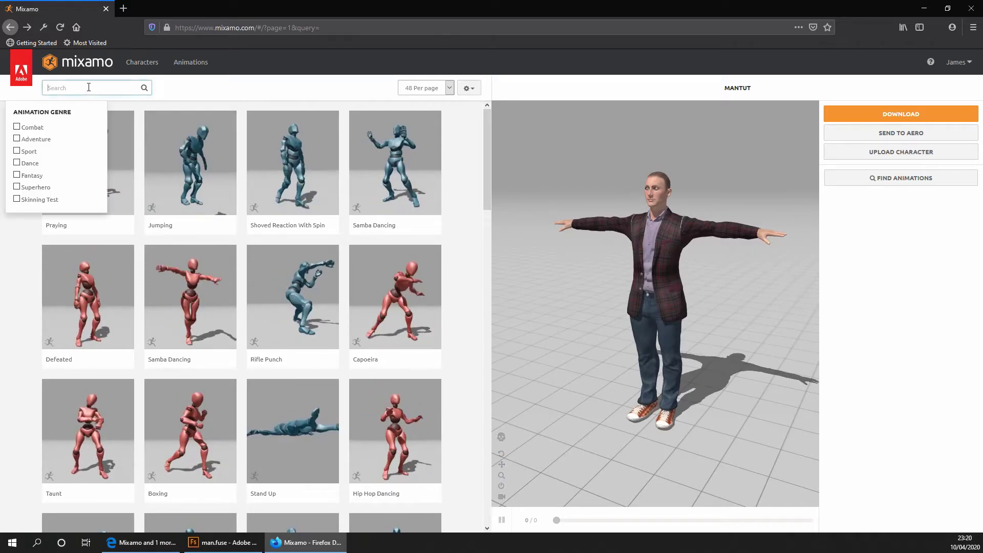
text(walking)
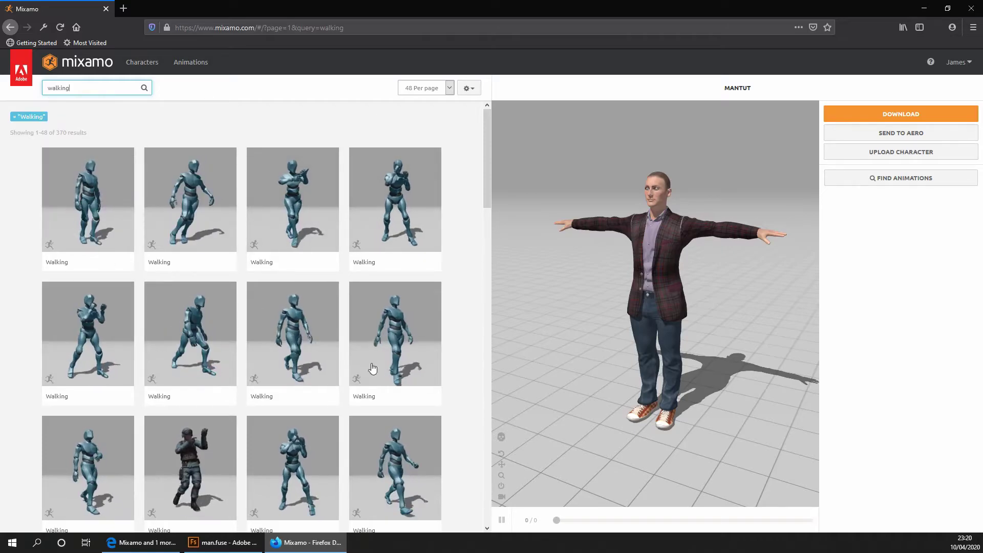
scroll(288, 326, down, 5)
scroll(288, 326, down, 5)
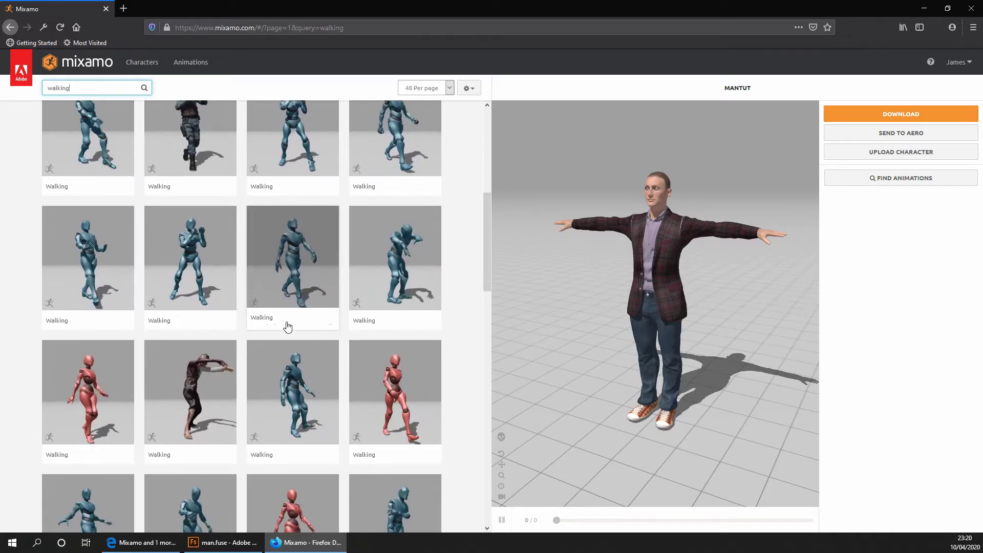
scroll(314, 333, up, 10)
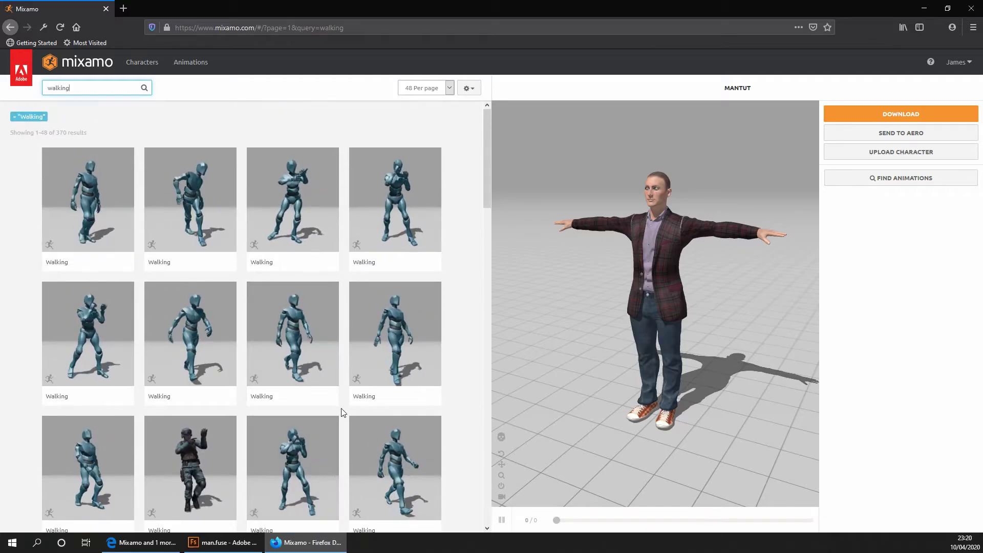
scroll(342, 411, down, 1)
click(296, 271)
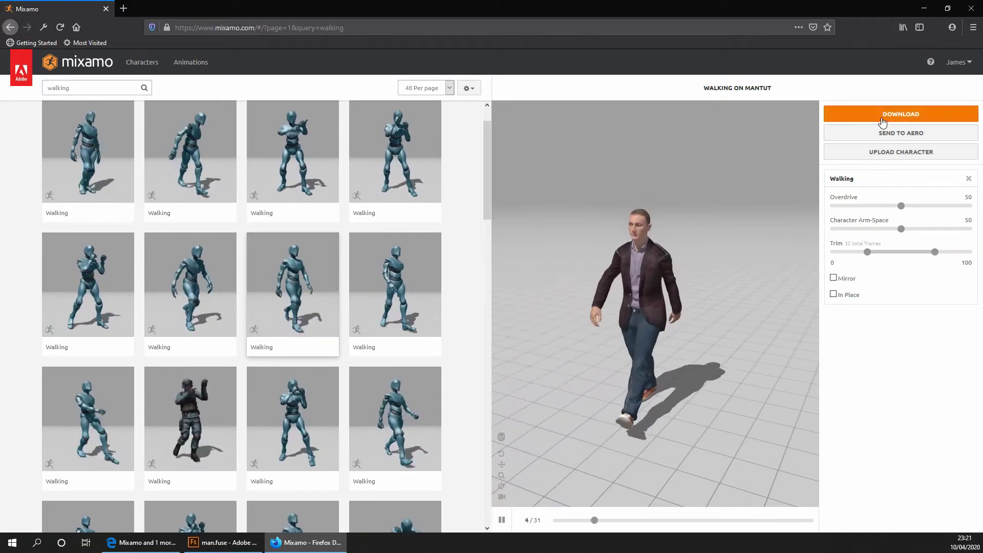
Set the Walking download options to Without Skin, 60 fps, and no keyframe reduction.
click(882, 115)
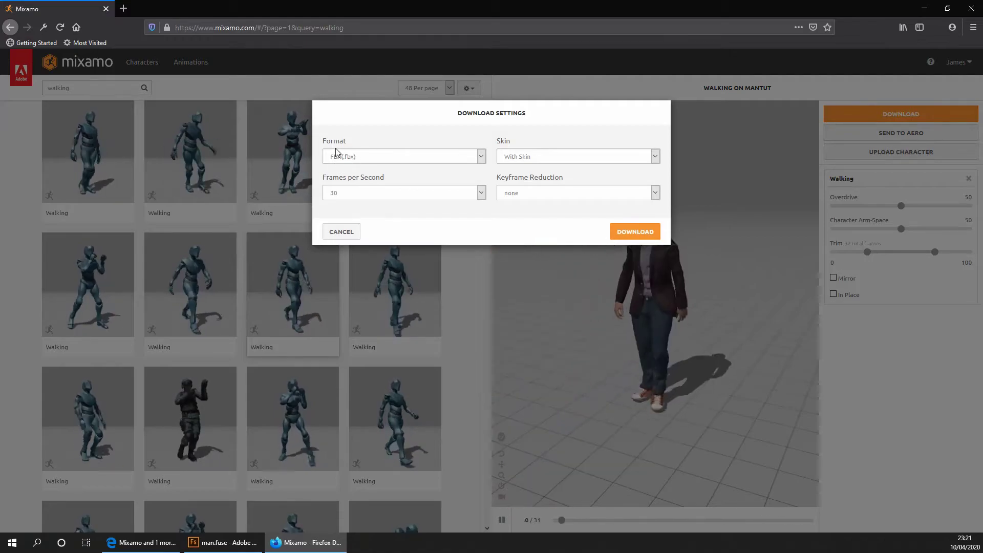
click(522, 158)
click(521, 180)
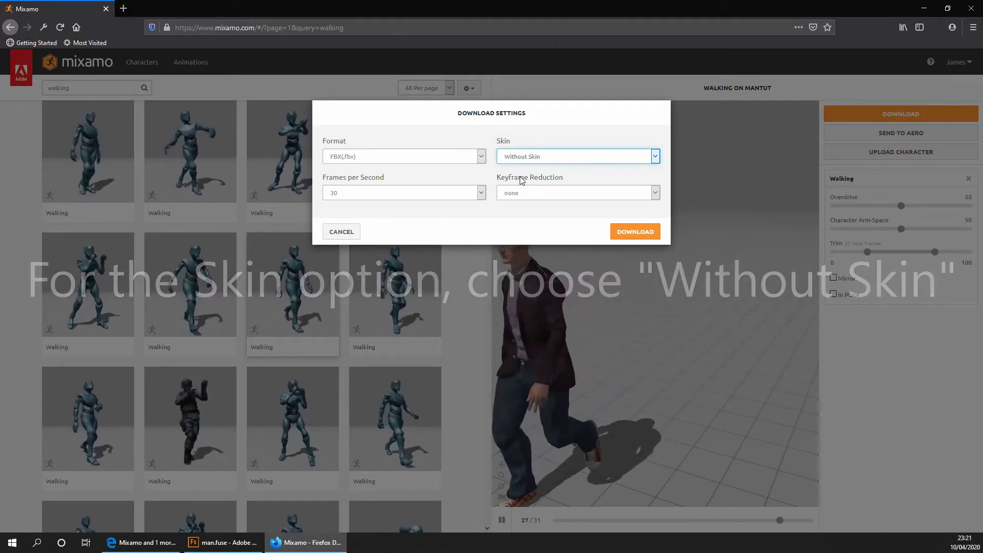
click(352, 193)
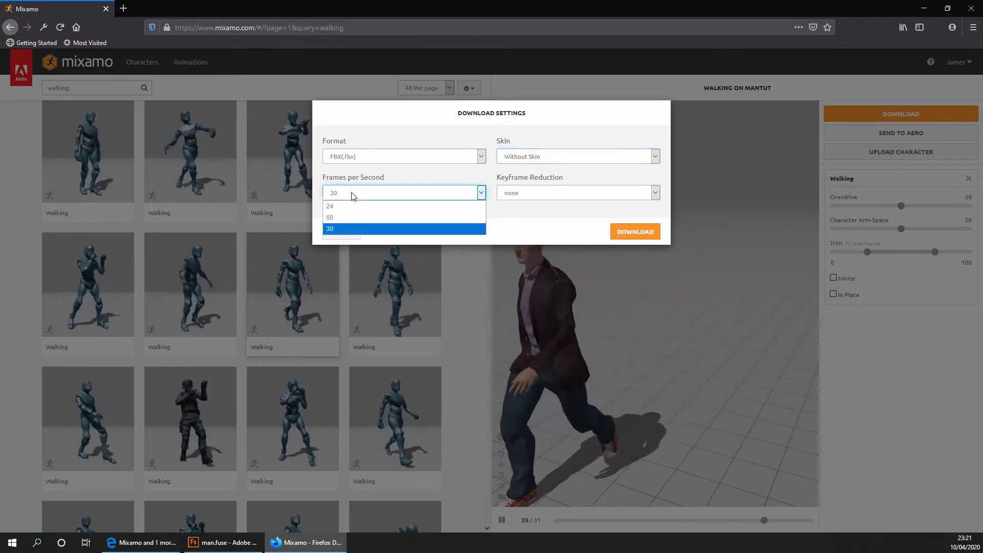
click(341, 225)
click(548, 193)
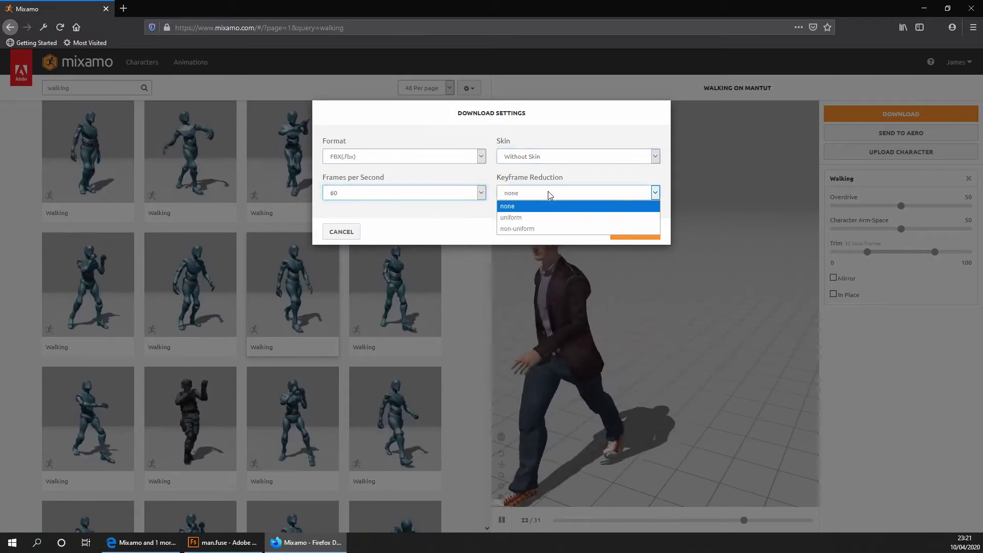
click(527, 194)
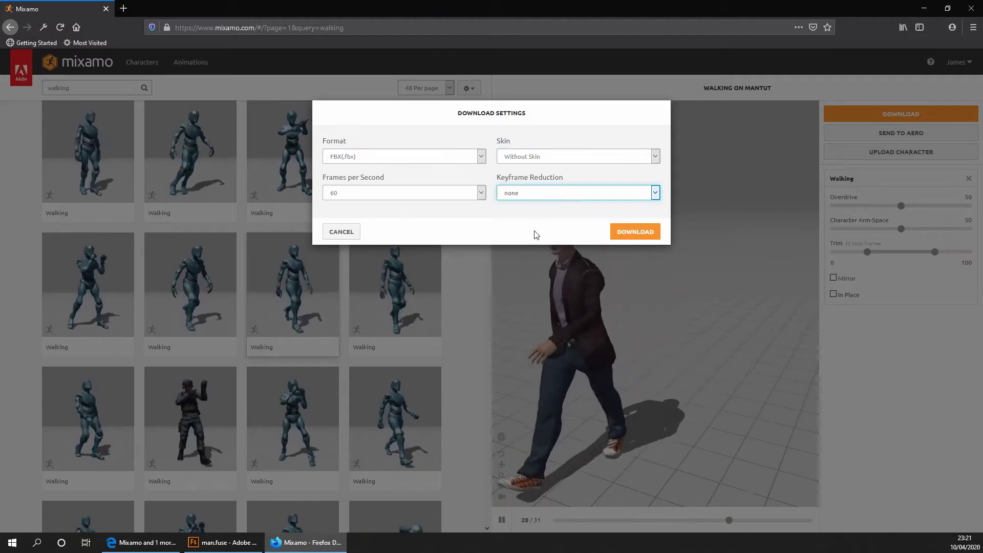
Download the Walking animation and save it to disk as Walking.fbx.
click(635, 232)
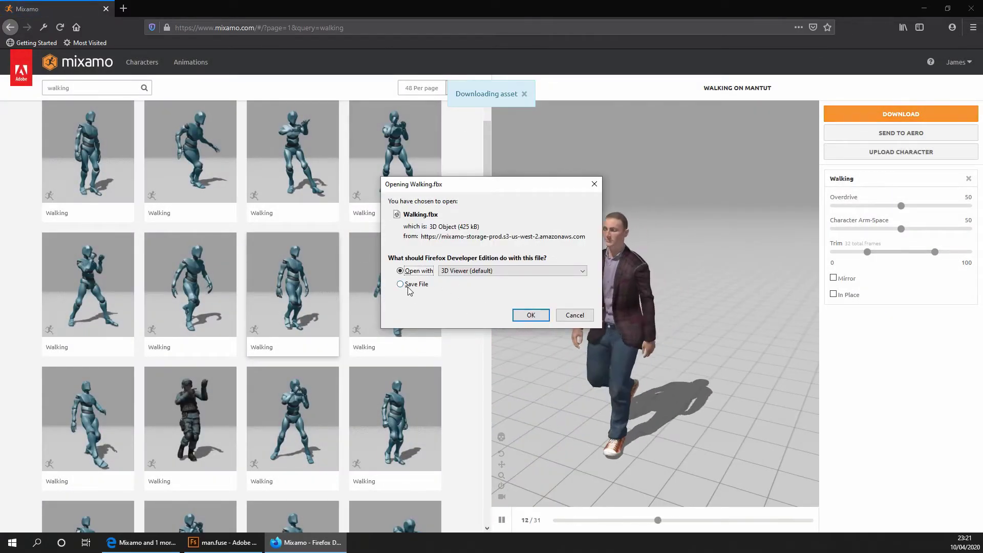
click(414, 286)
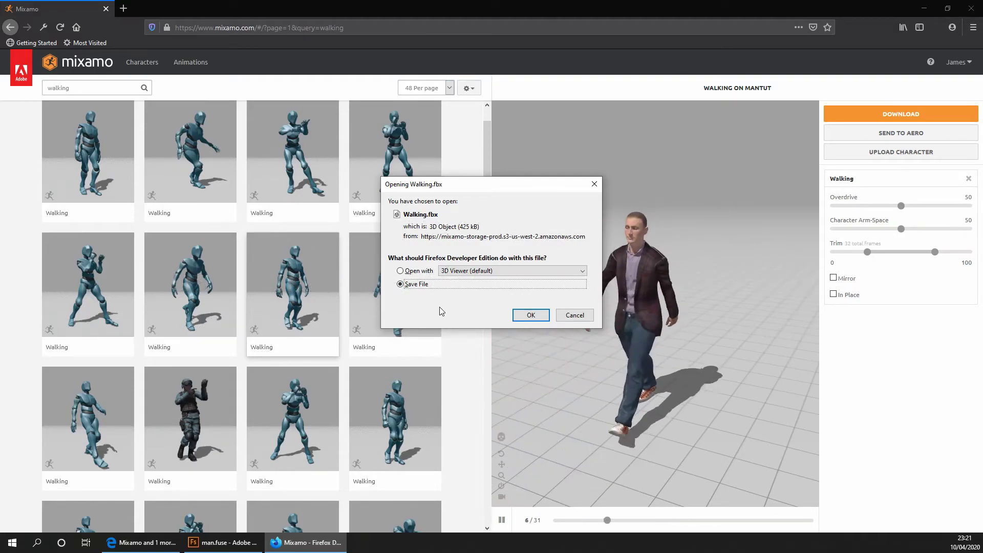
click(531, 315)
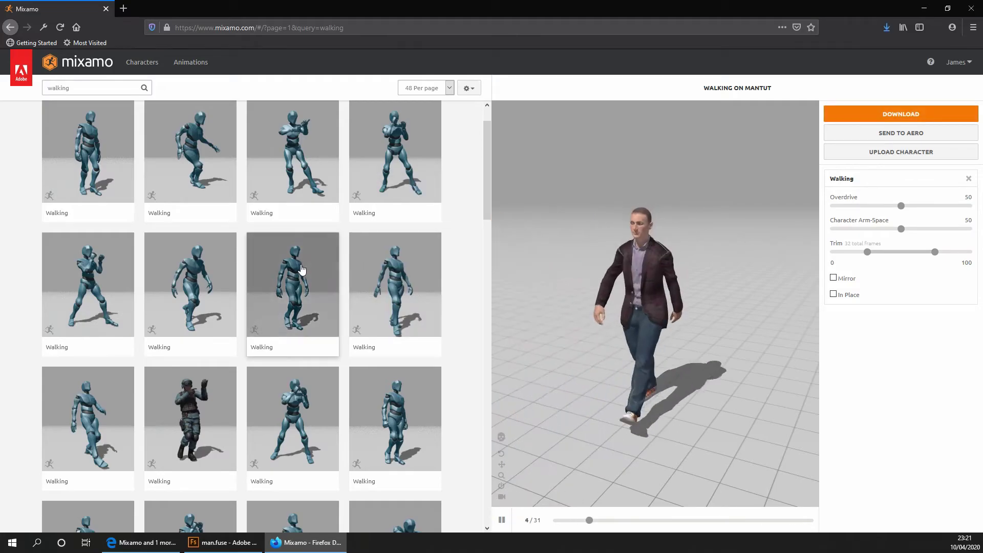
Search Mixamo's animations for 'idle'.
scroll(300, 270, up, 2)
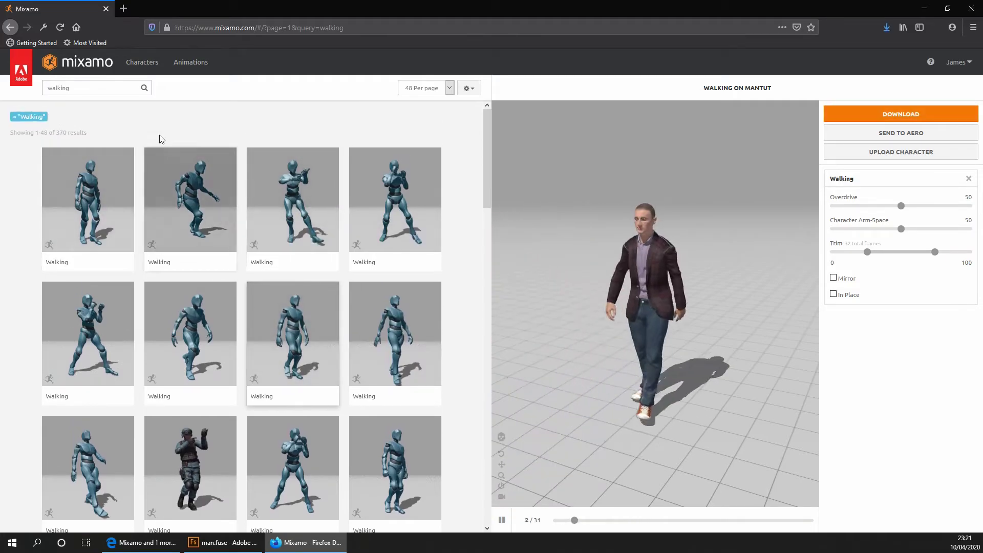
click(107, 88)
text(idle)
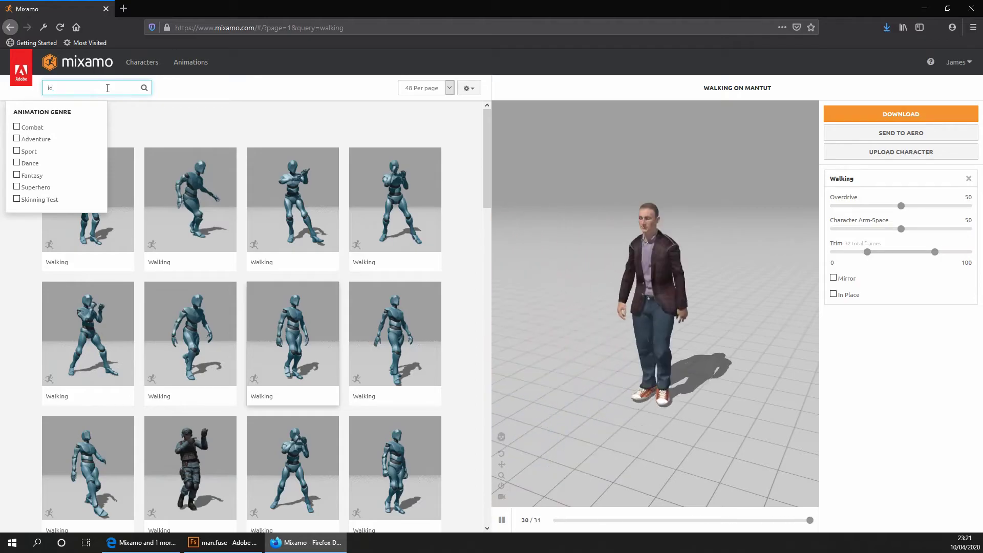
key(Return)
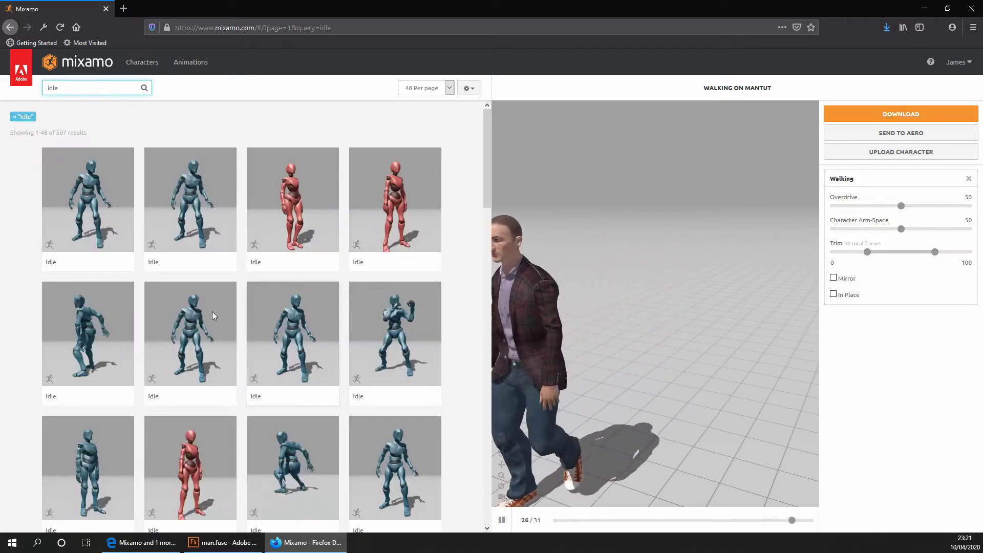
Preview several Idle variants and apply the chosen Idle animation to the mantut character.
scroll(305, 303, down, 5)
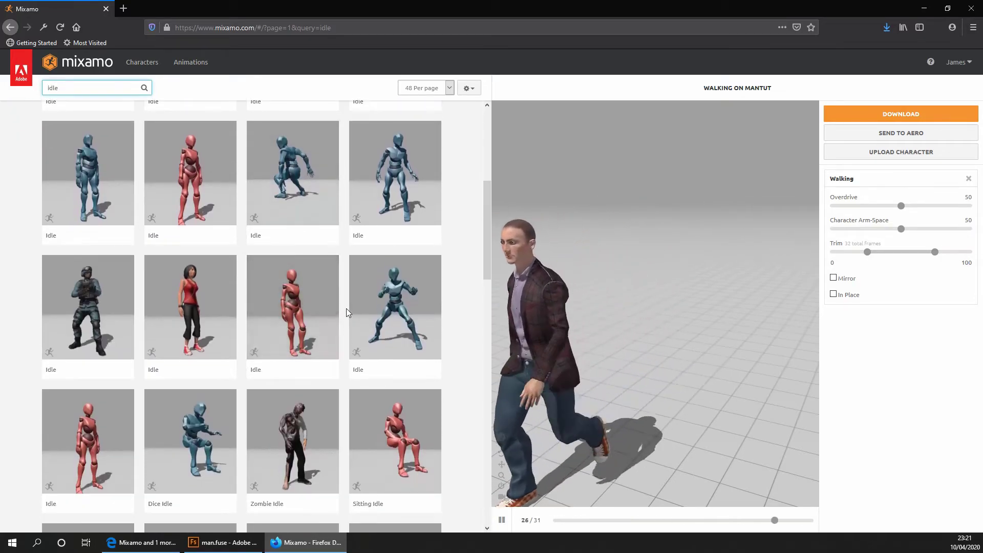
scroll(342, 331, down, 6)
scroll(343, 332, up, 5)
scroll(342, 331, up, 6)
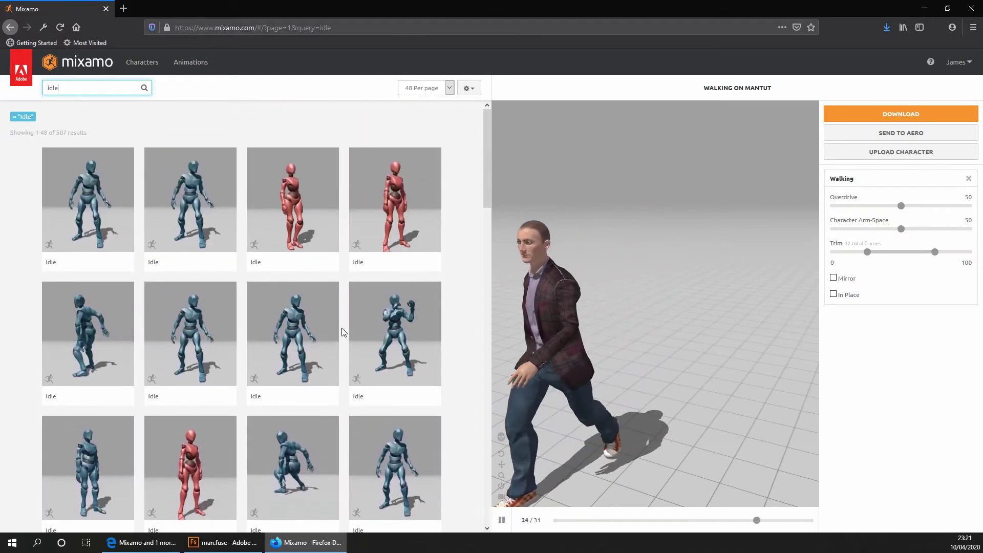
click(224, 229)
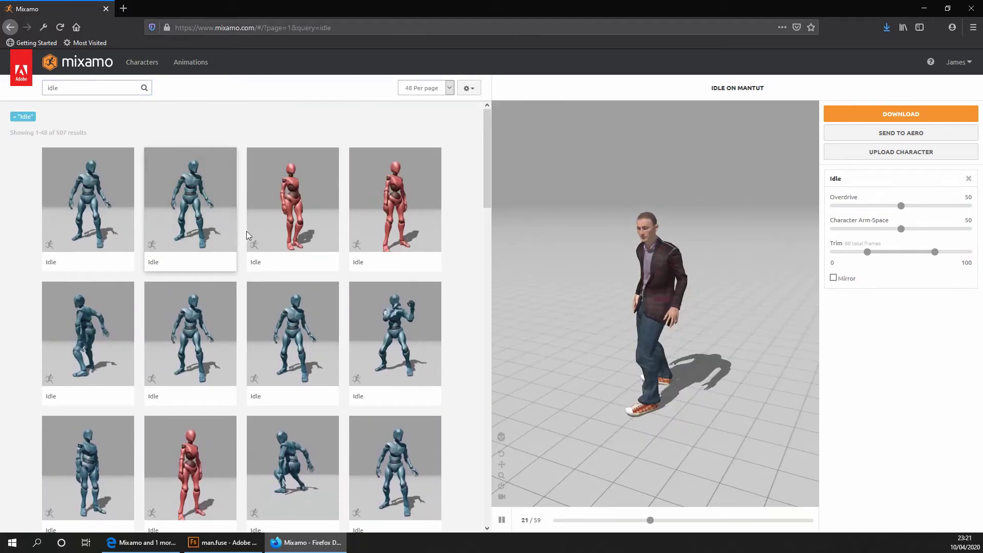
click(302, 352)
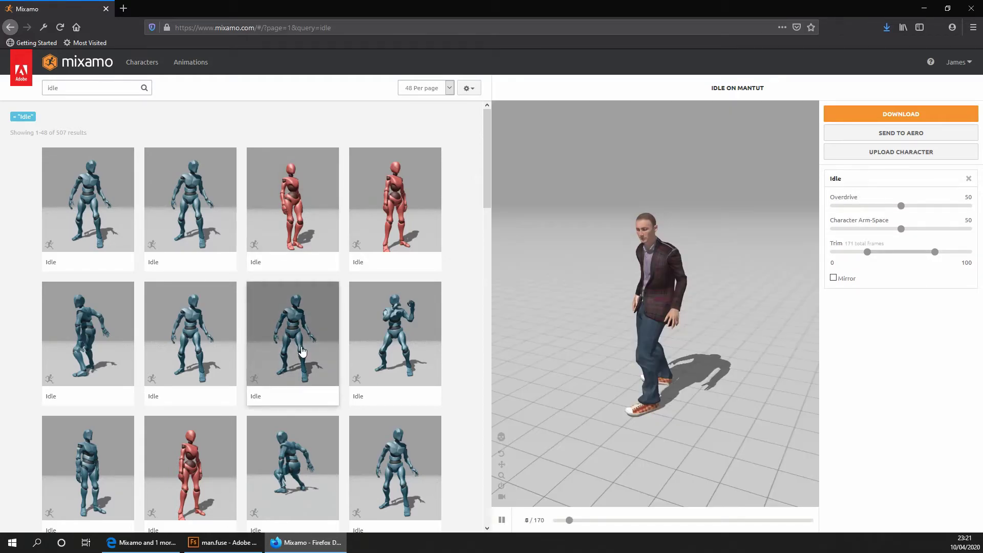
click(388, 345)
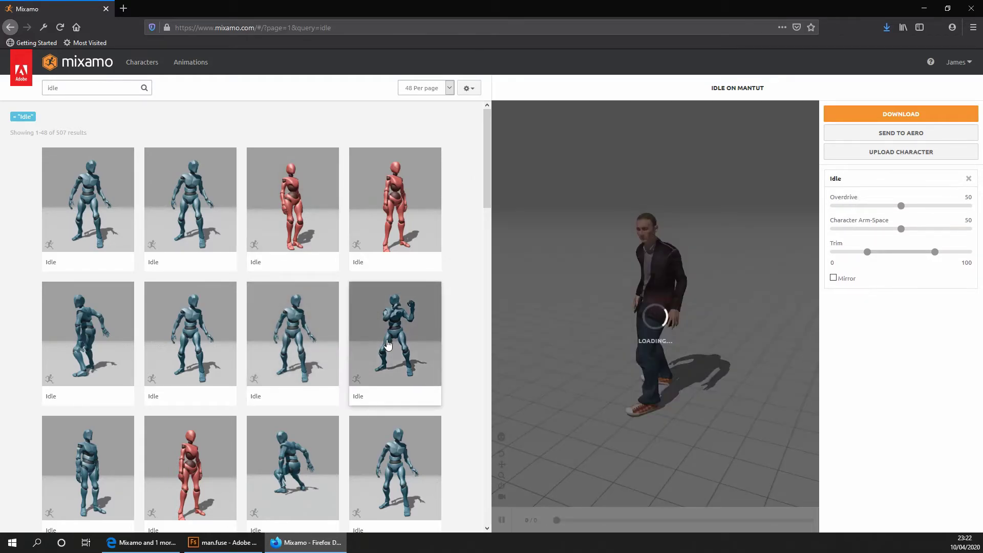
click(199, 336)
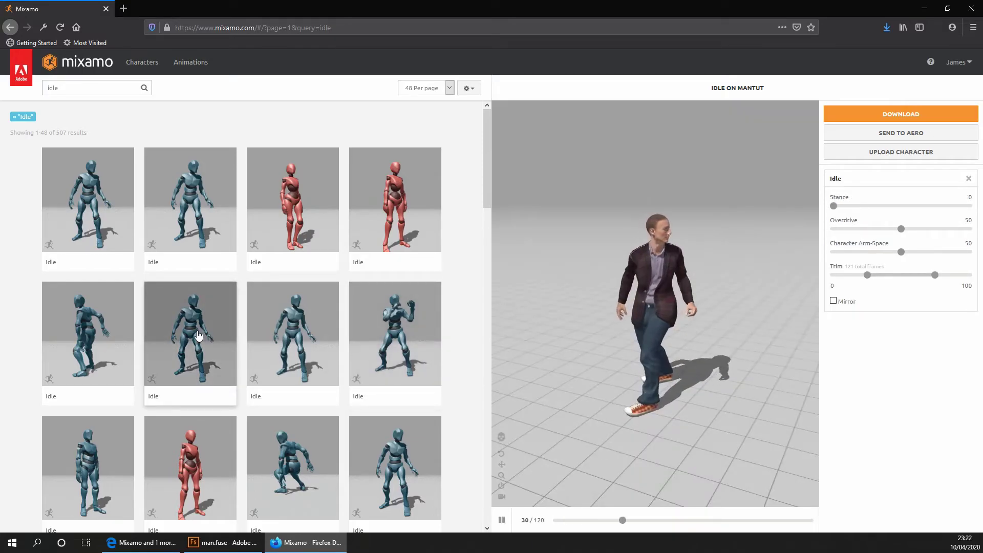
click(311, 332)
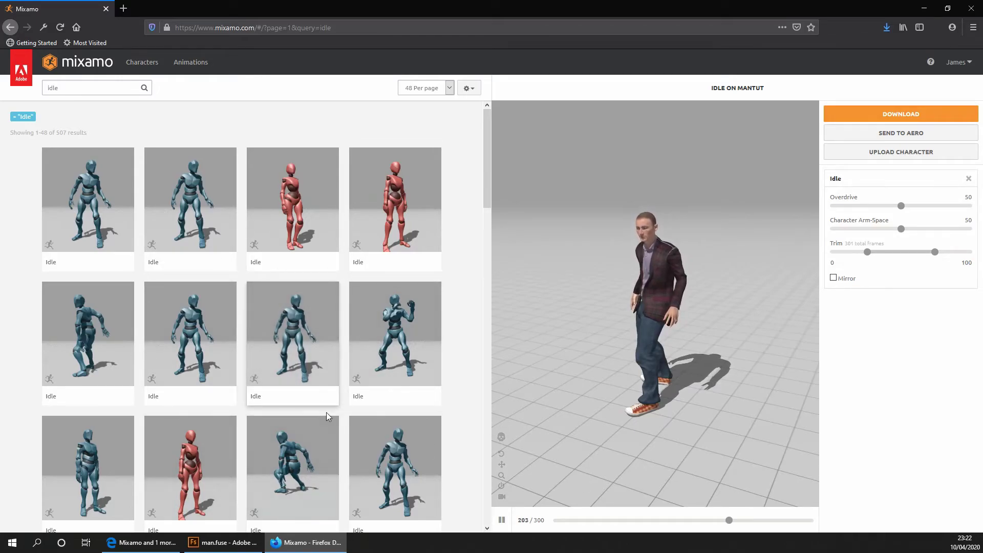
Export the Idle animation as FBX without skin at 60 fps, saving Idle.fbx.
click(913, 113)
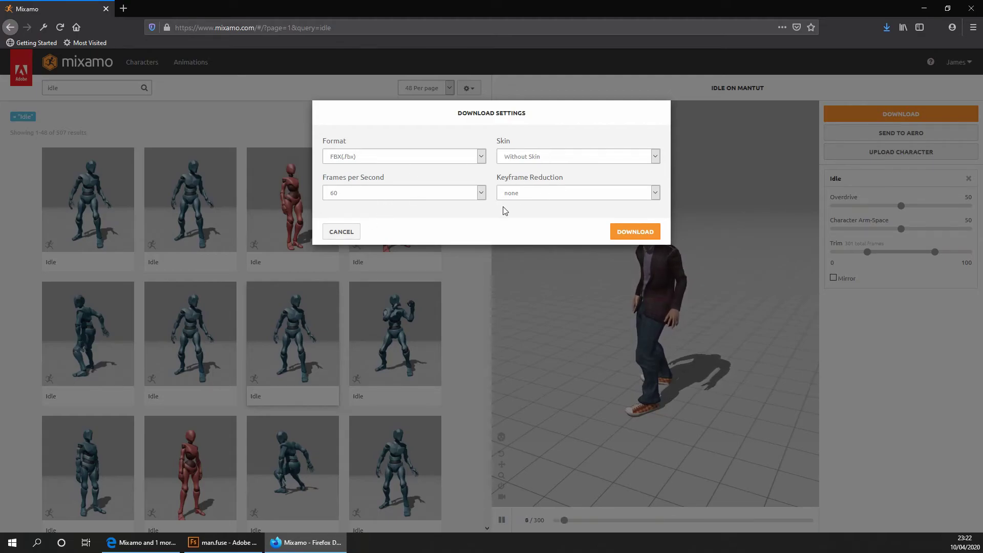
click(626, 232)
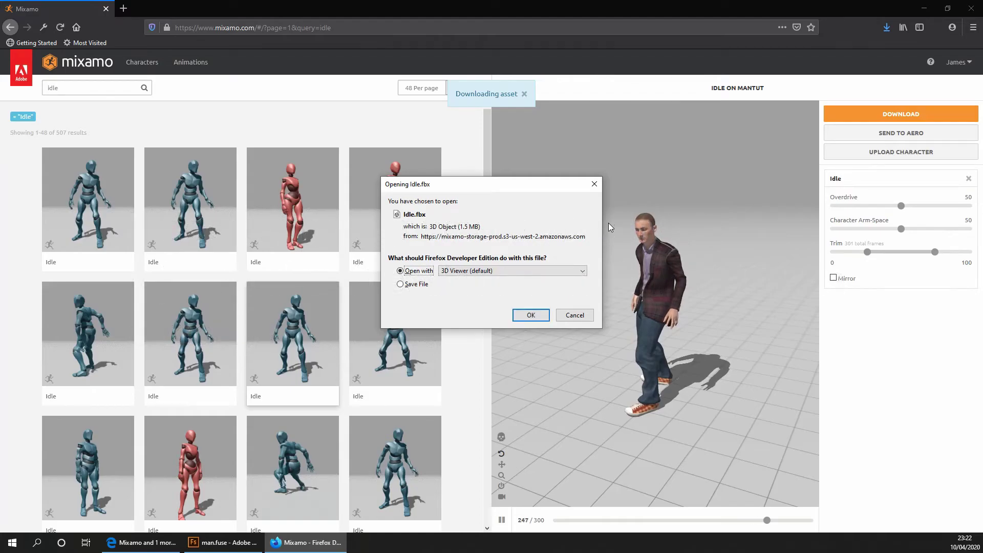
click(522, 315)
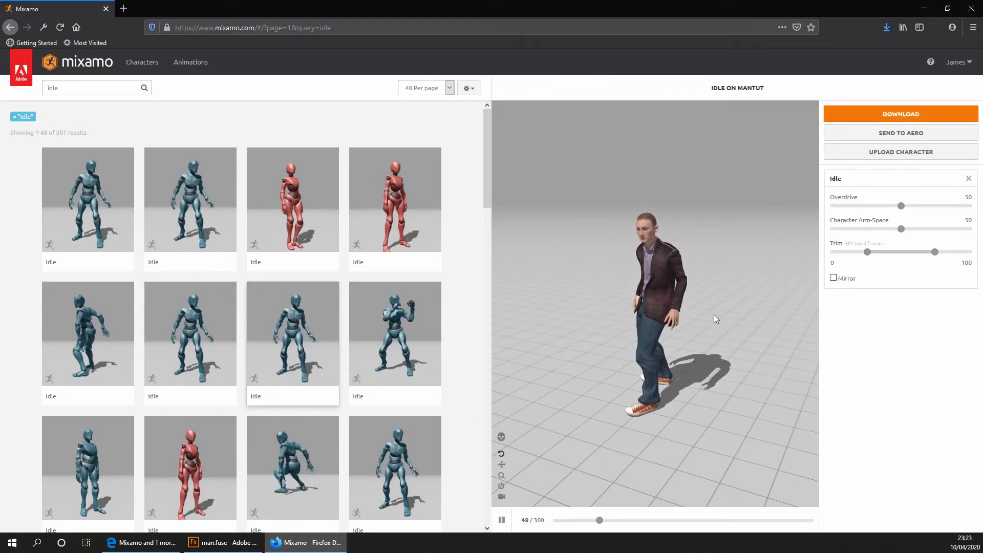
click(223, 542)
click(190, 32)
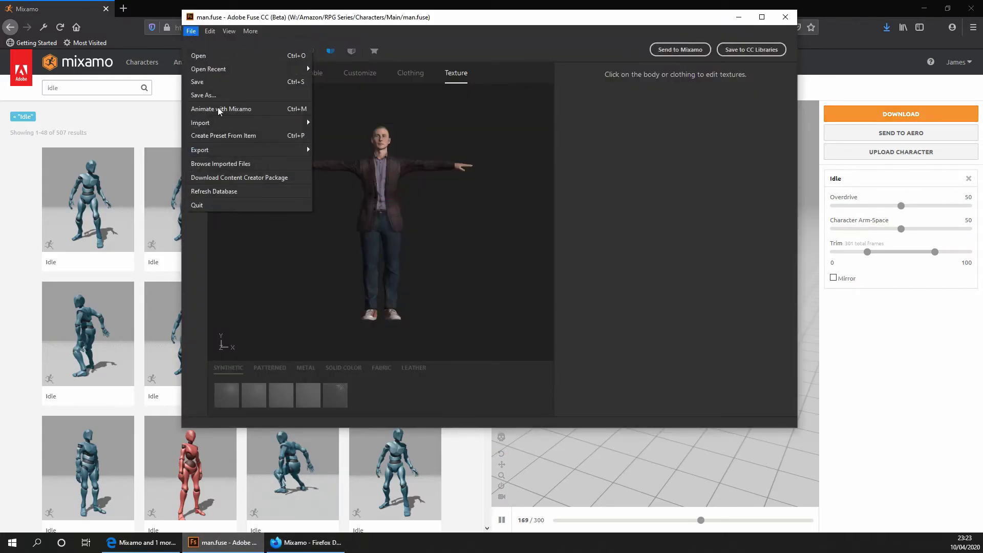
mouse_move(259, 150)
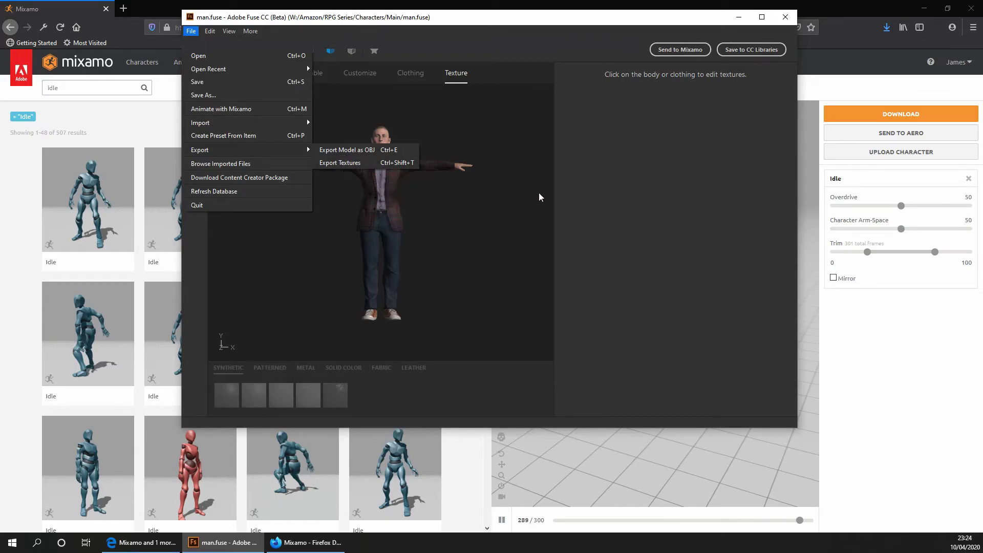
click(740, 20)
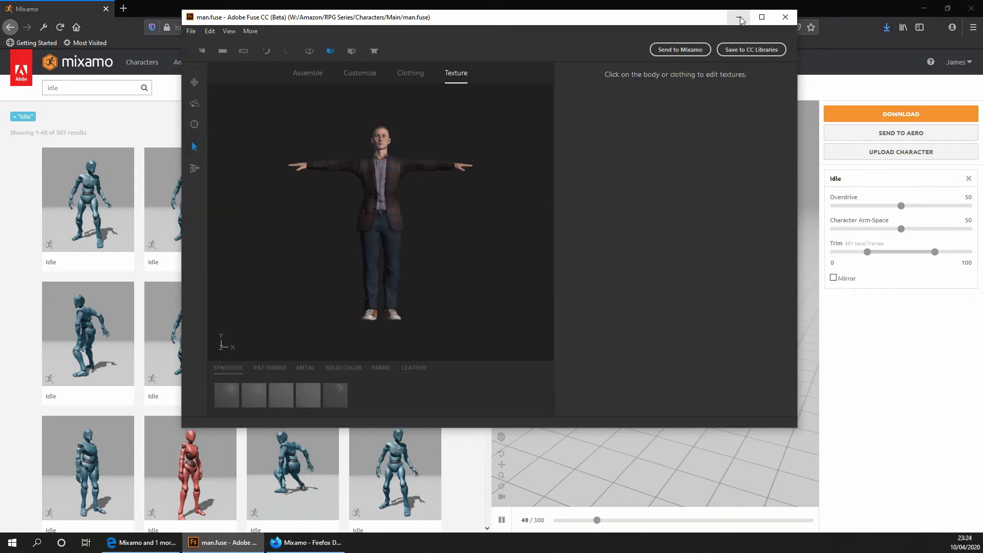
click(741, 19)
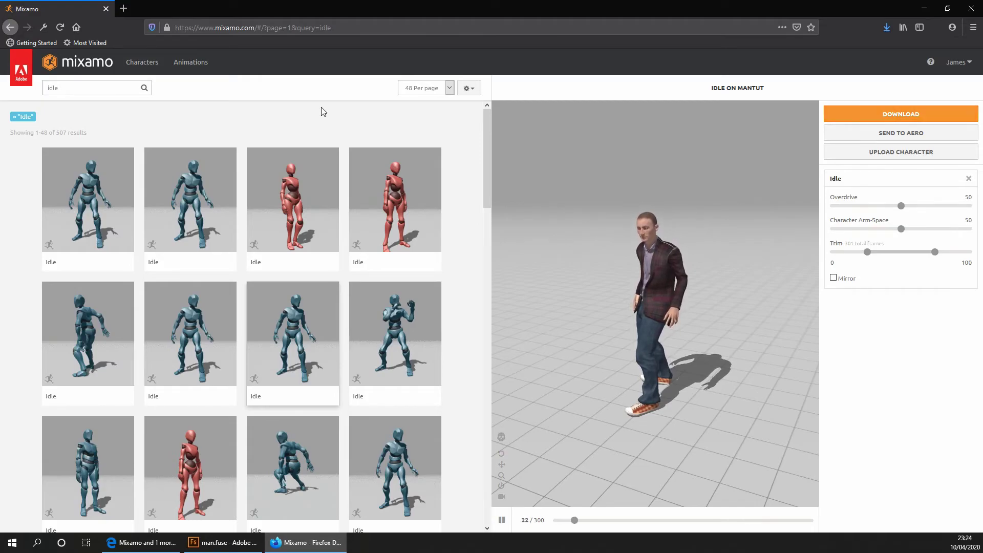
Reload Mixamo and save the unanimated mantut character in T-pose as mantut.fbx.
key(F5)
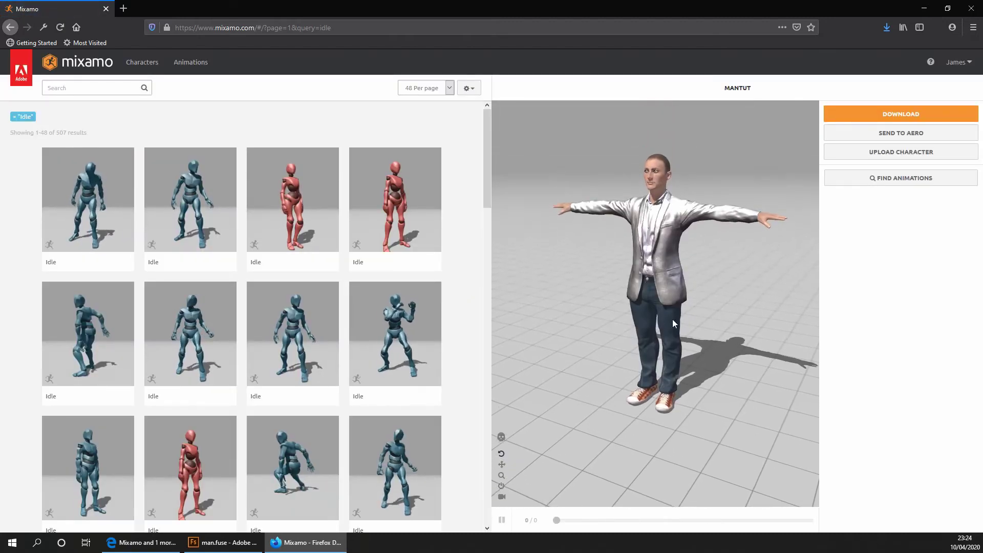
click(887, 117)
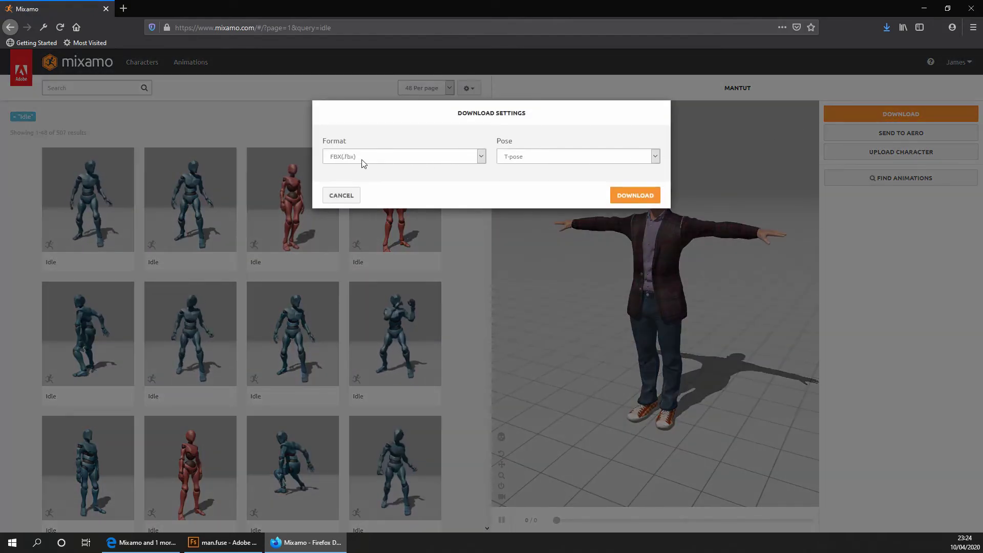
click(544, 160)
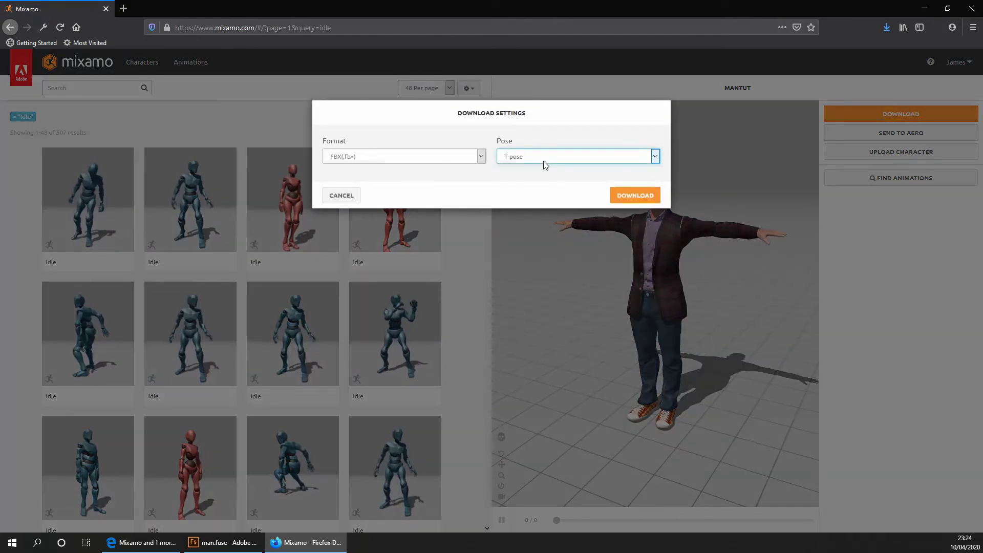
click(647, 195)
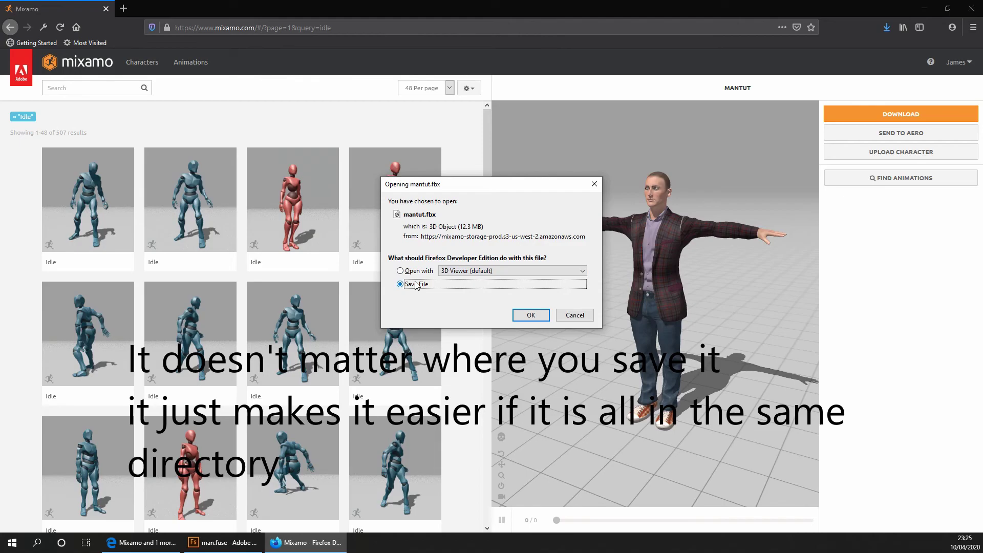
click(522, 315)
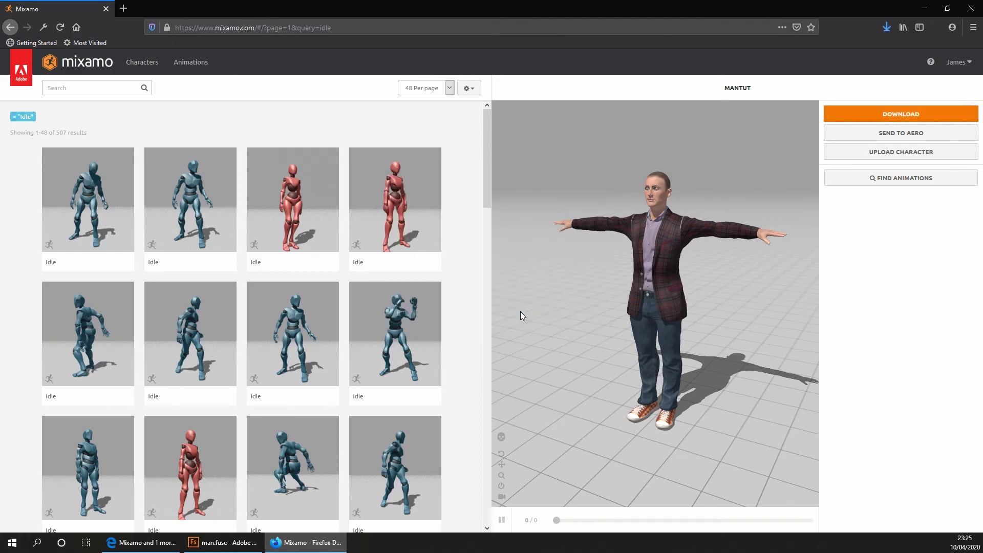